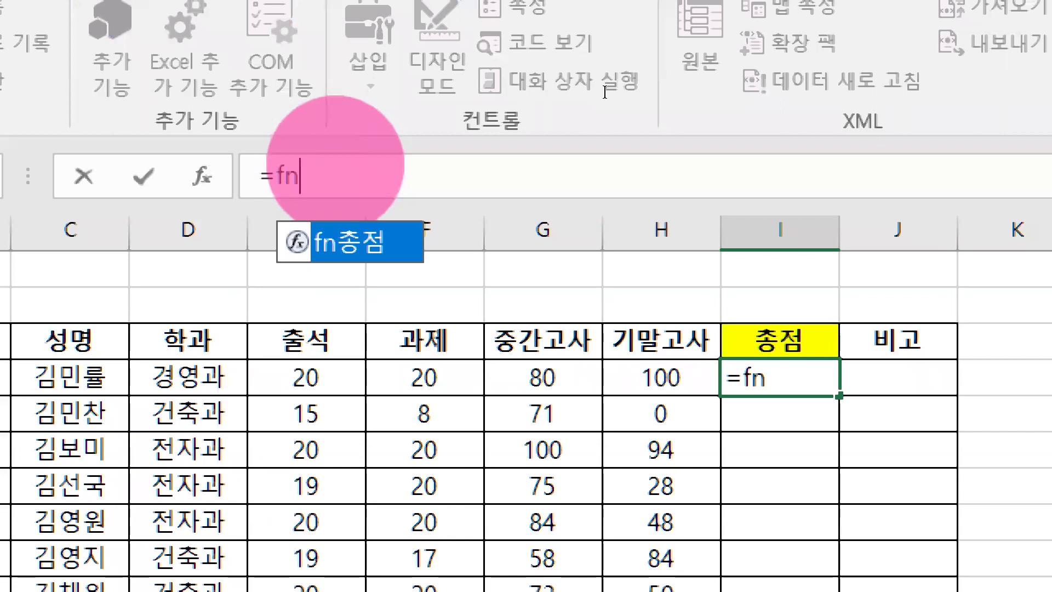
- Calculate the first student's 총점 in I4 with fn총점 using E4, F4, G4 and H4, and fill the formula down the column
key("Tab")
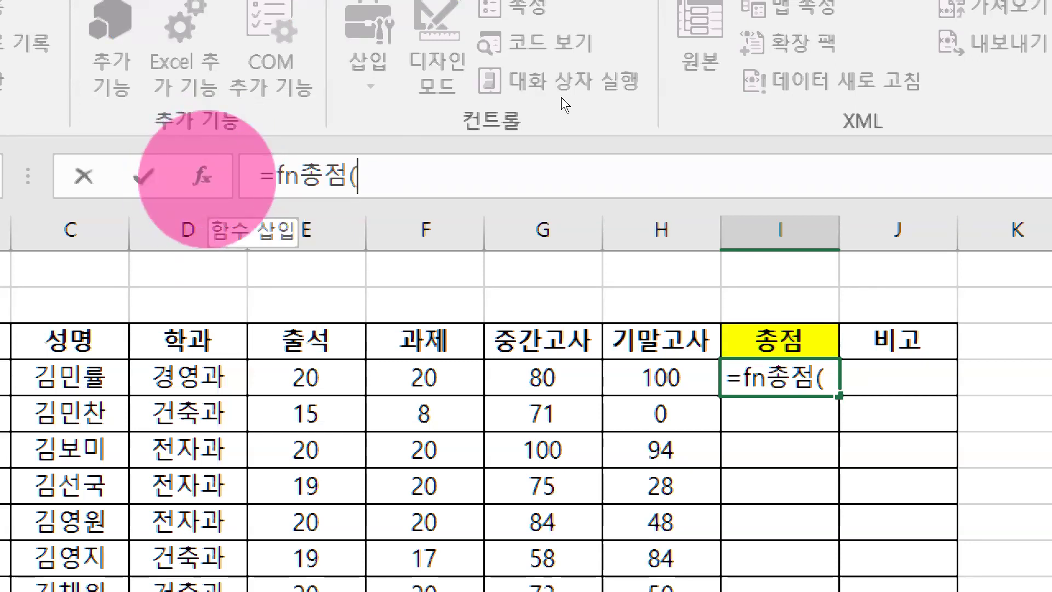
left_click(202, 176)
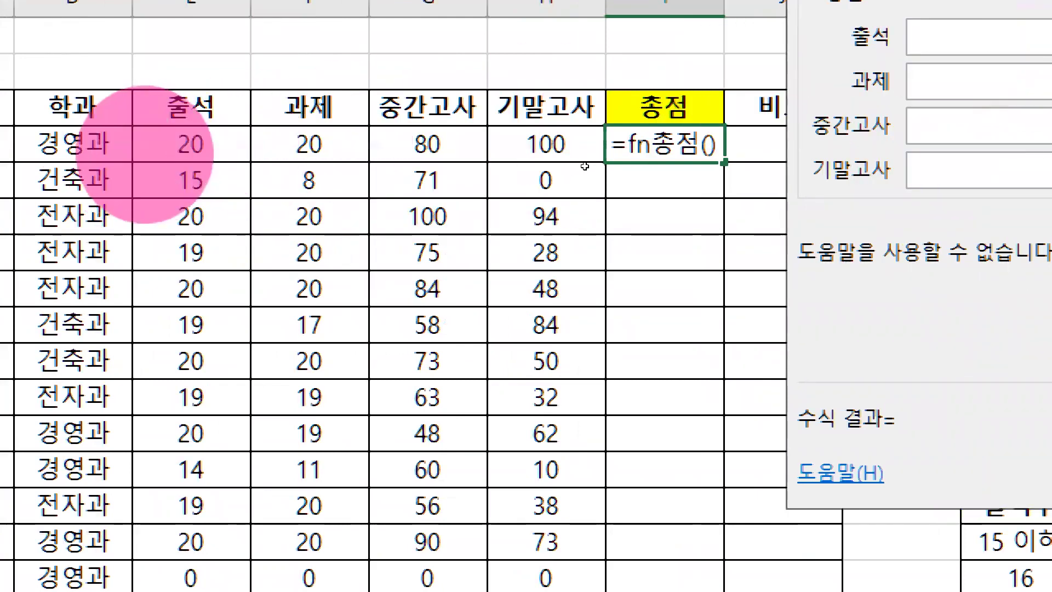
left_click(164, 148)
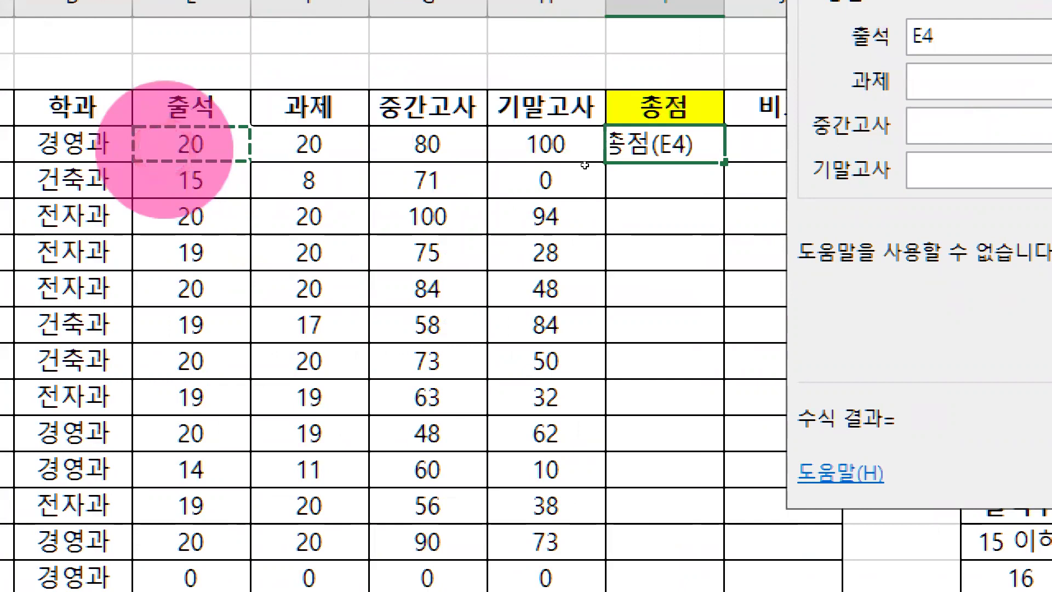
left_click(976, 82)
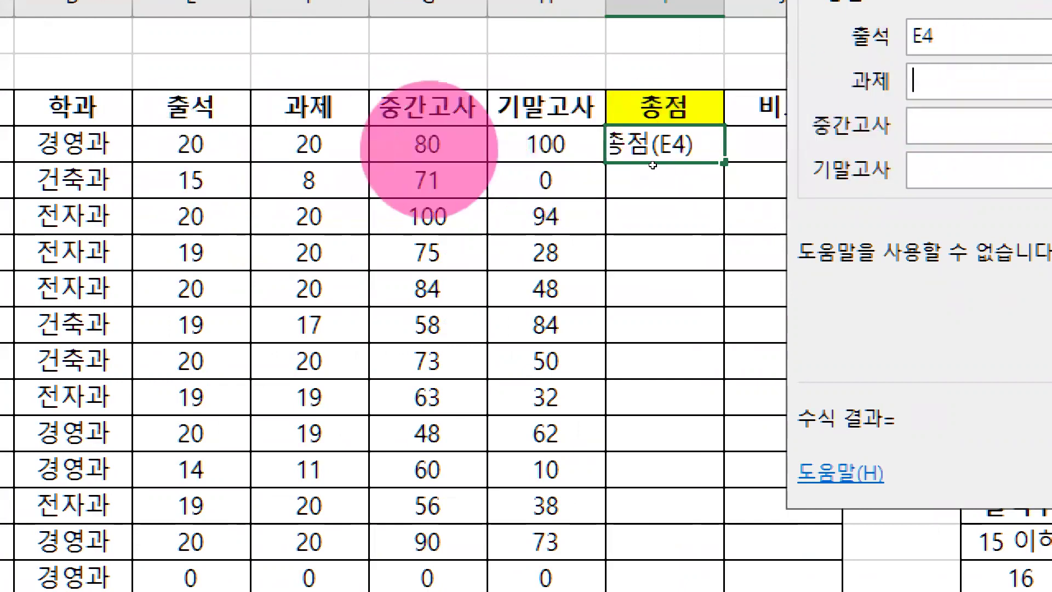
left_click(337, 144)
left_click(939, 125)
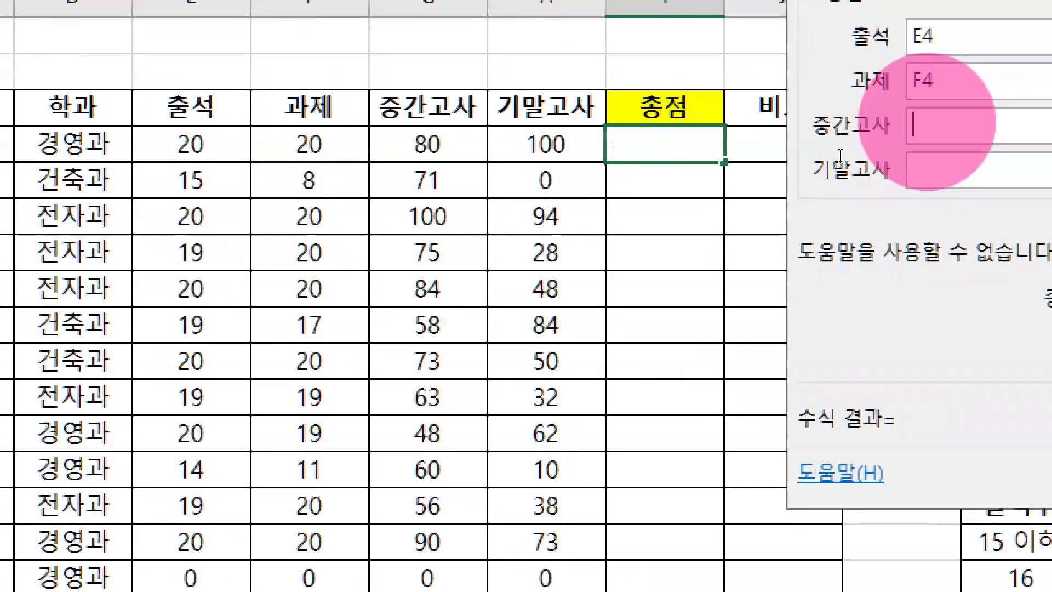
left_click(466, 144)
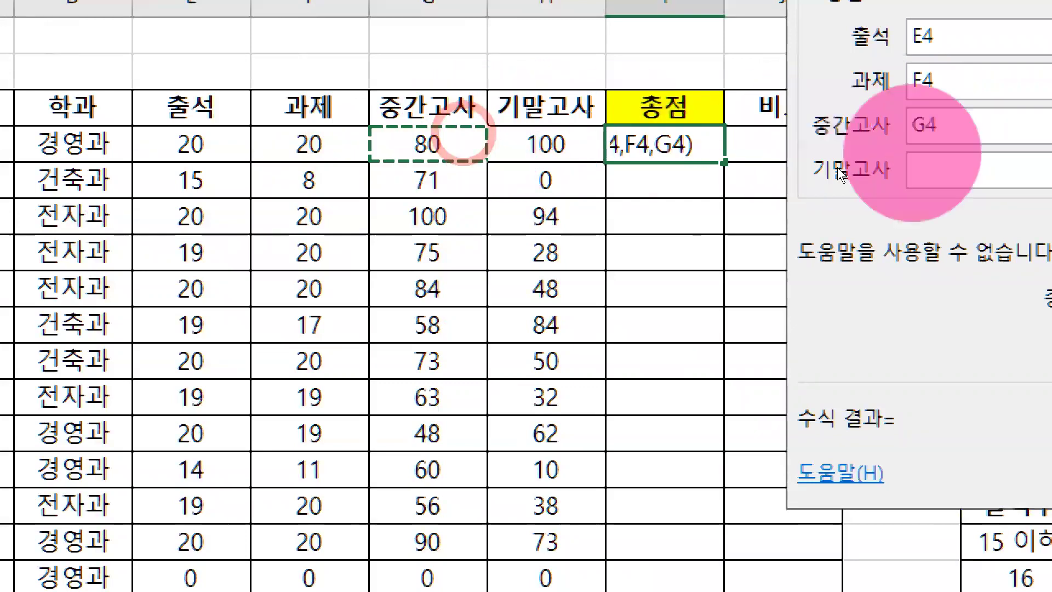
left_click(963, 170)
left_click(565, 143)
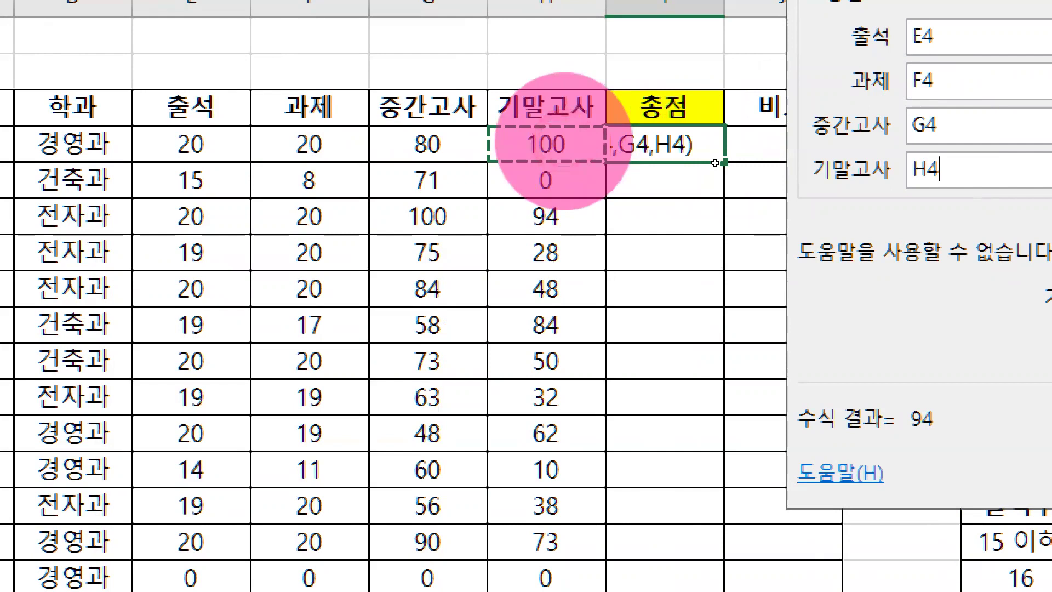
key("Return")
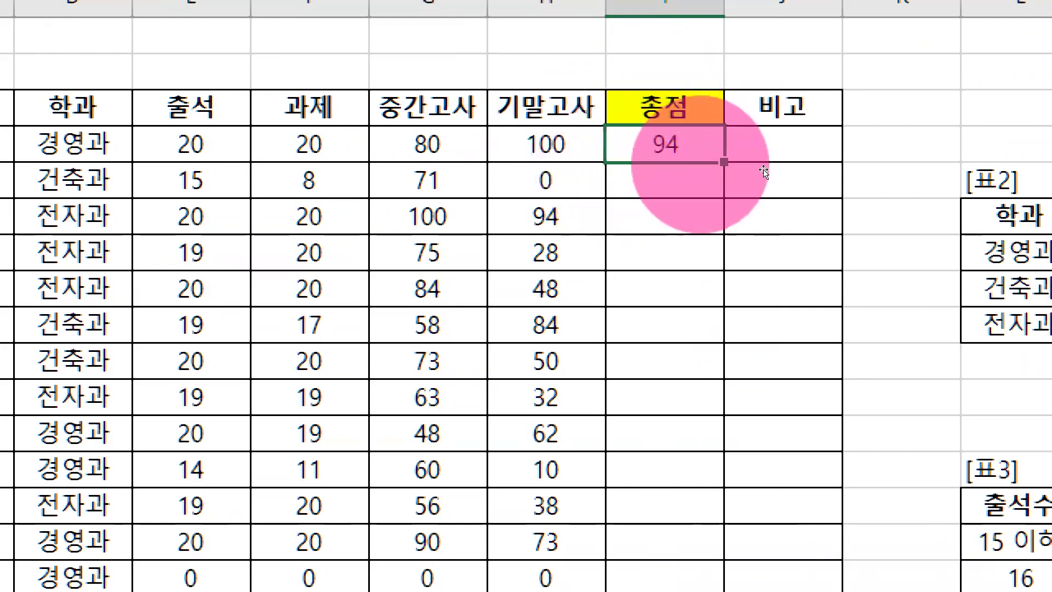
double_click(724, 162)
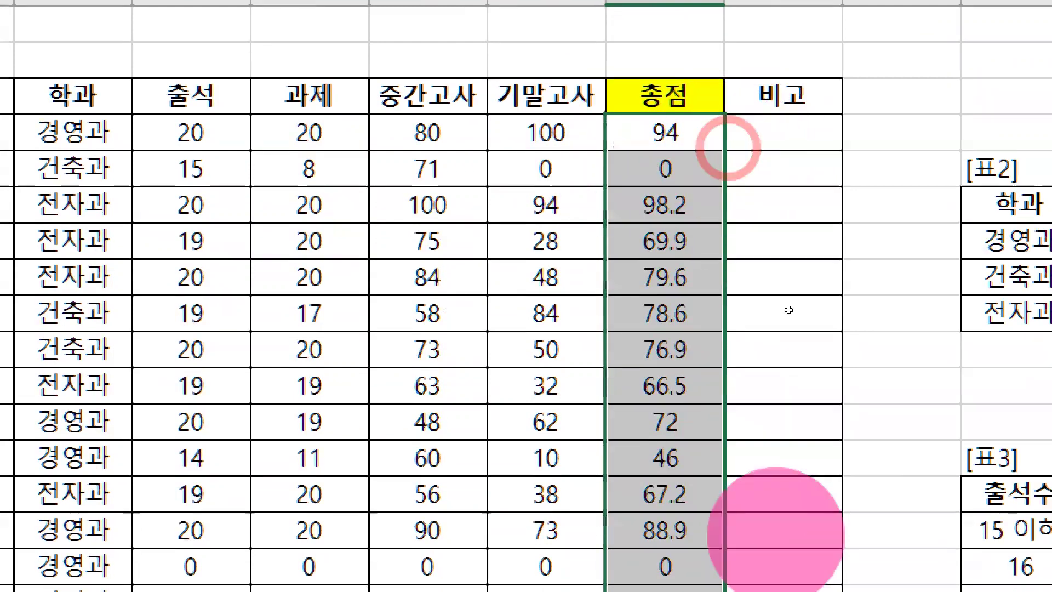
scroll(789, 310, "down", 1)
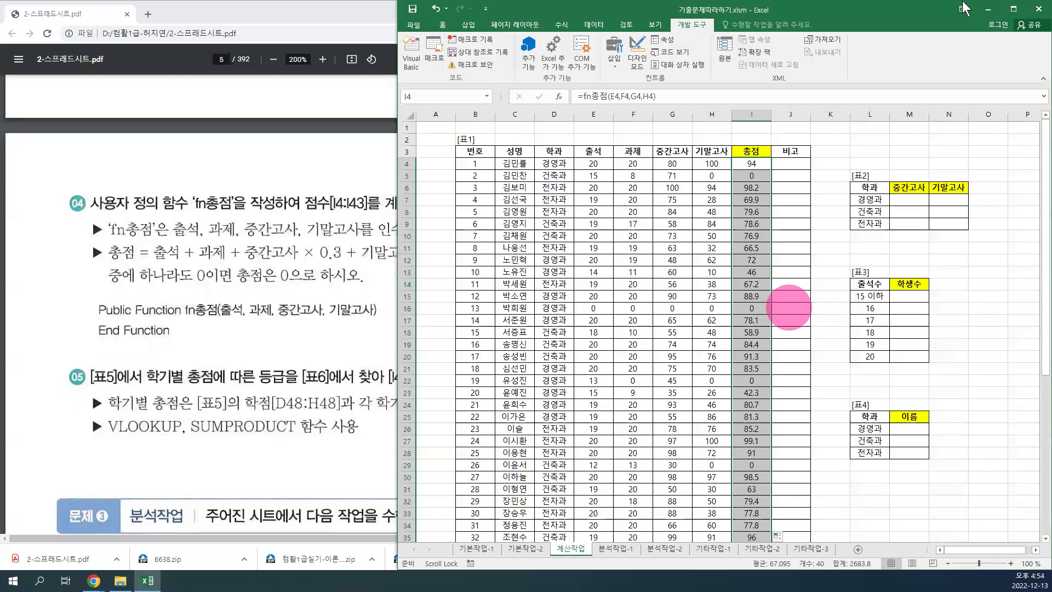
- Close the 기출문제따라하기.xlsm workbook and bring the 기출따라하기 folder window in front of the PDF
left_click(1038, 9)
left_click(521, 314)
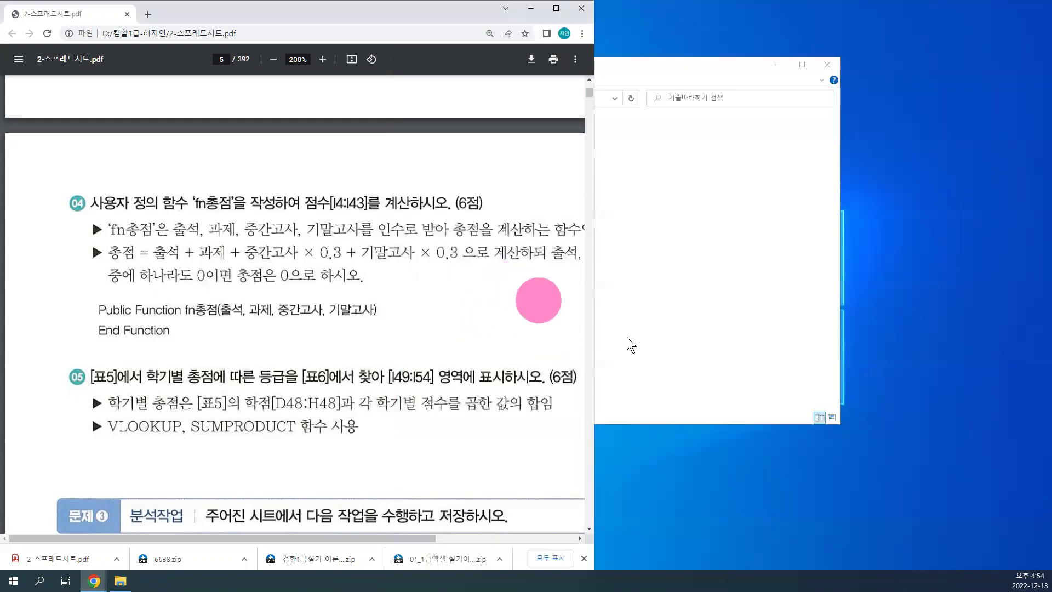
left_click(680, 241)
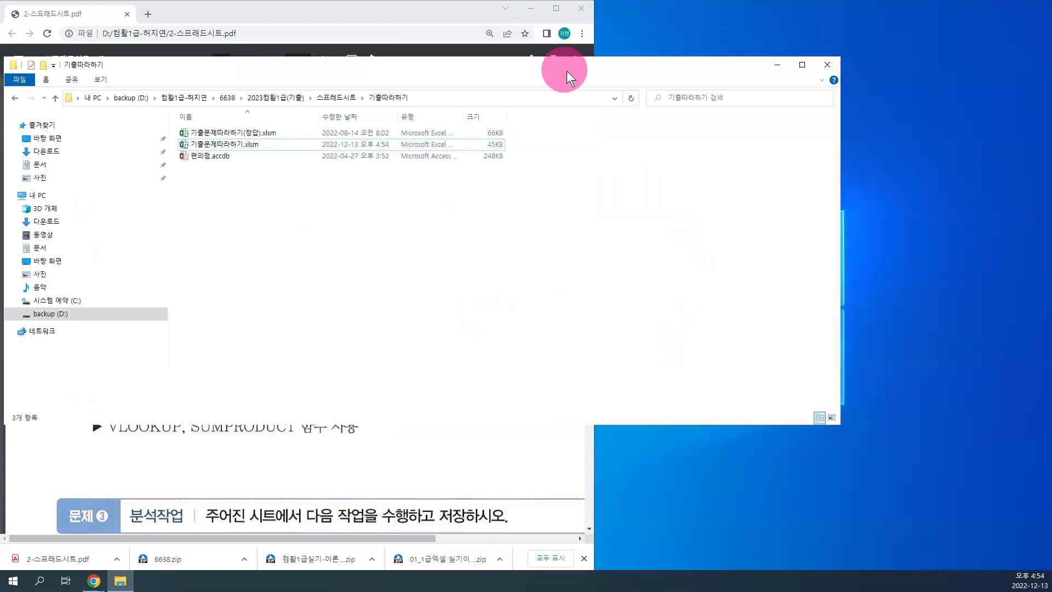
left_click_drag(566, 71, 733, 51)
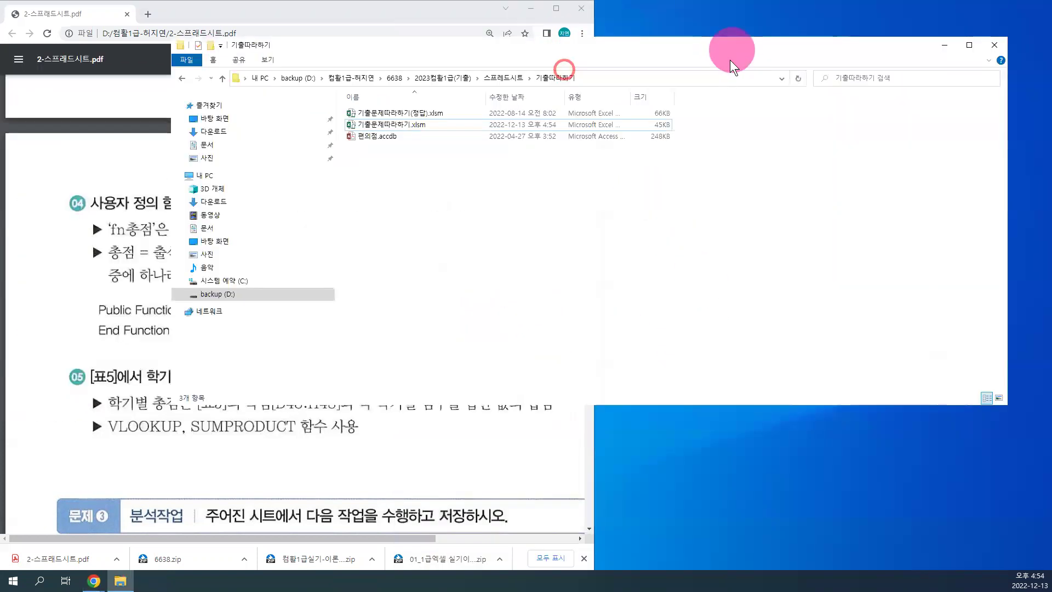
left_click(516, 77)
left_click(399, 126)
double_click(398, 126)
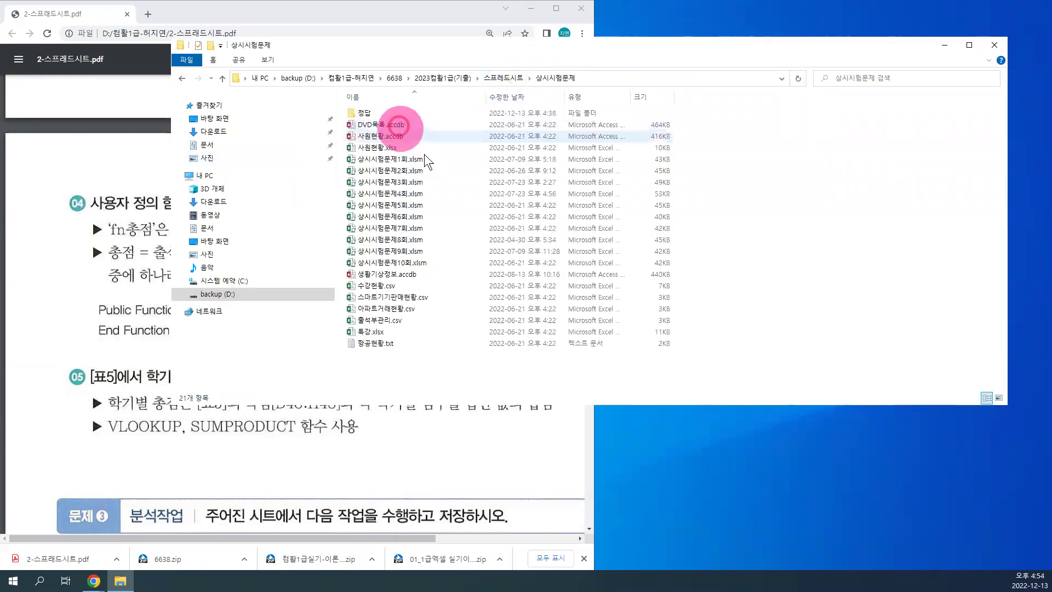
left_click(417, 160)
double_click(417, 160)
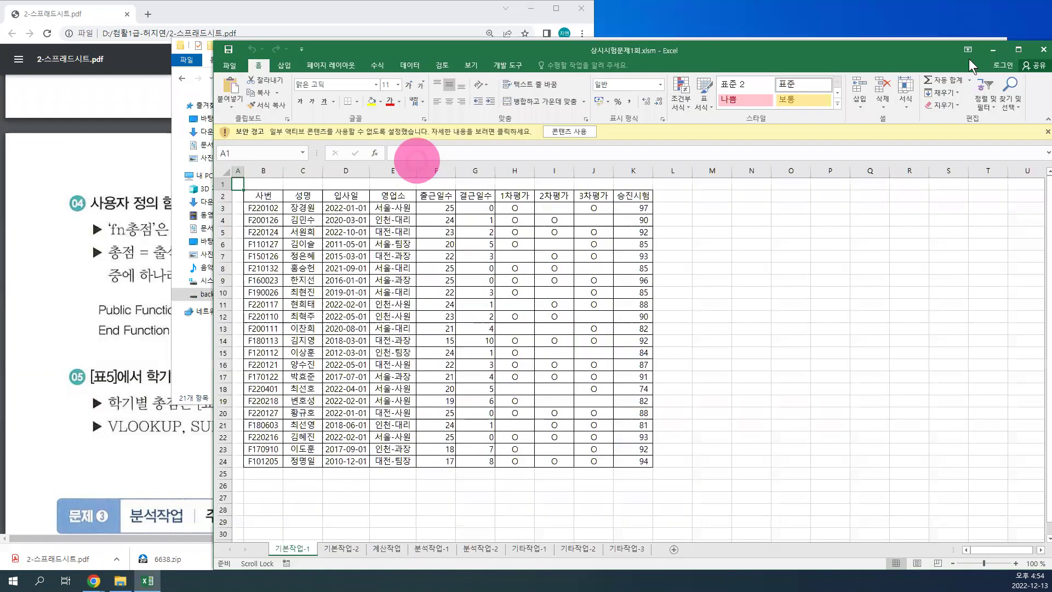
left_click(1039, 50)
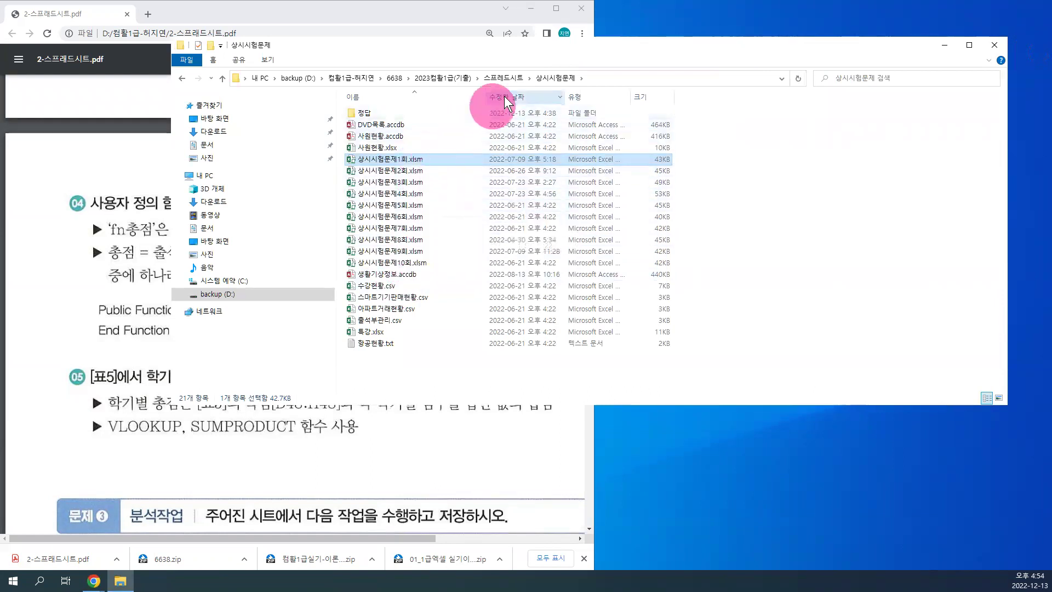
- Open 실전모의고사1회.xlsm from the 실전모의고사 folder under 스프레드시트 and enable its content
left_click(504, 80)
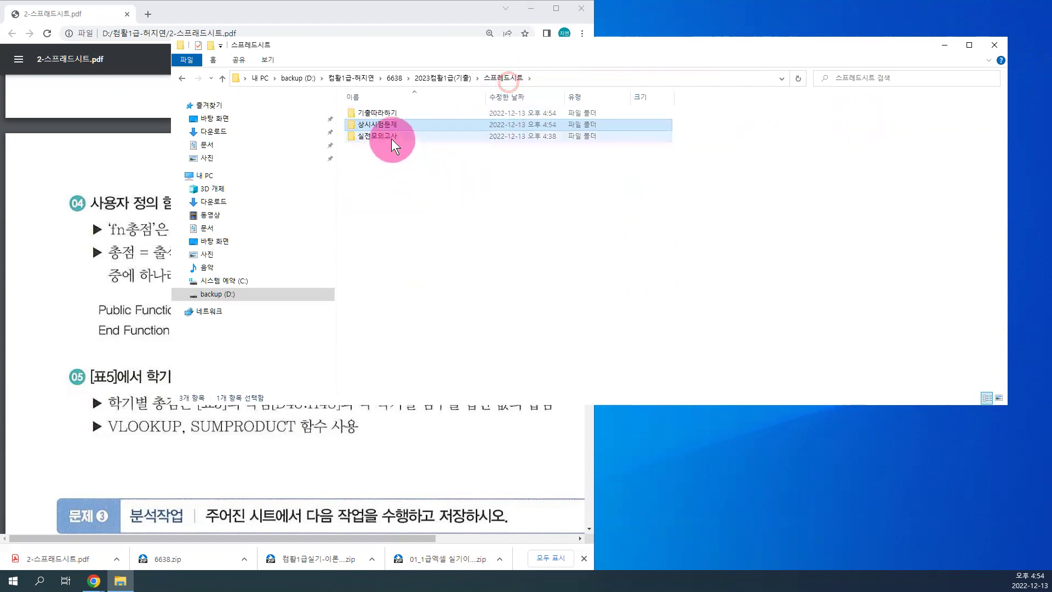
double_click(390, 137)
double_click(404, 195)
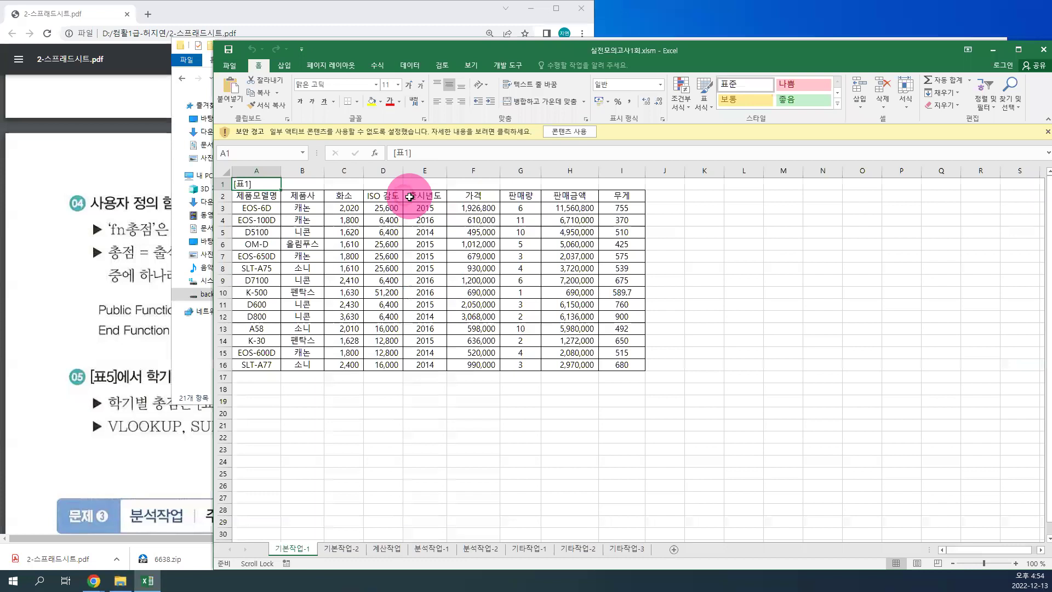
left_click(561, 136)
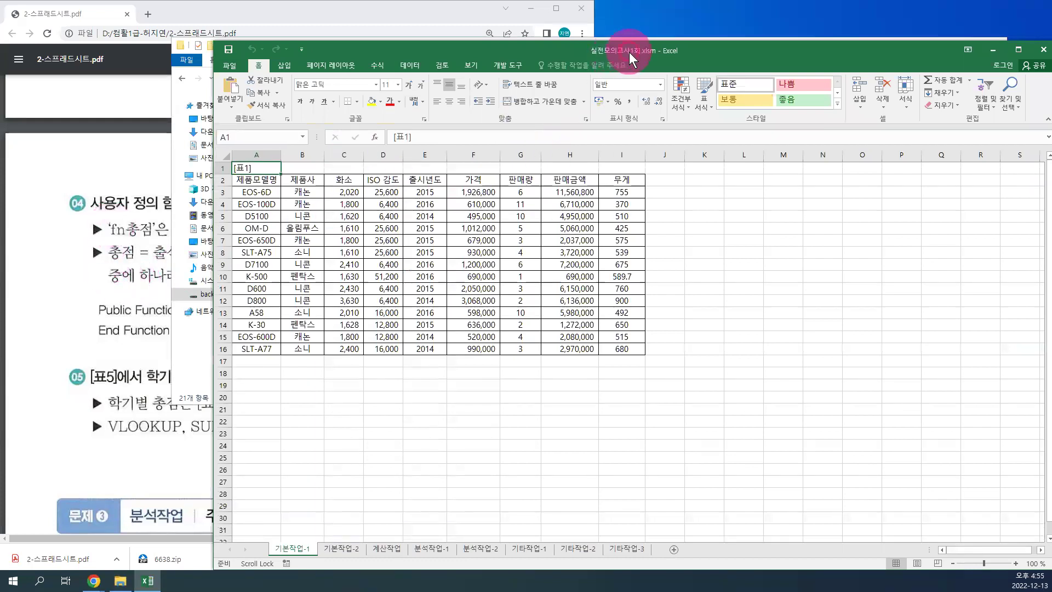
- Show the 계산작업 sheet of the mock exam workbook and close the 실전모의고사 folder window
left_click_drag(630, 53, 701, 29)
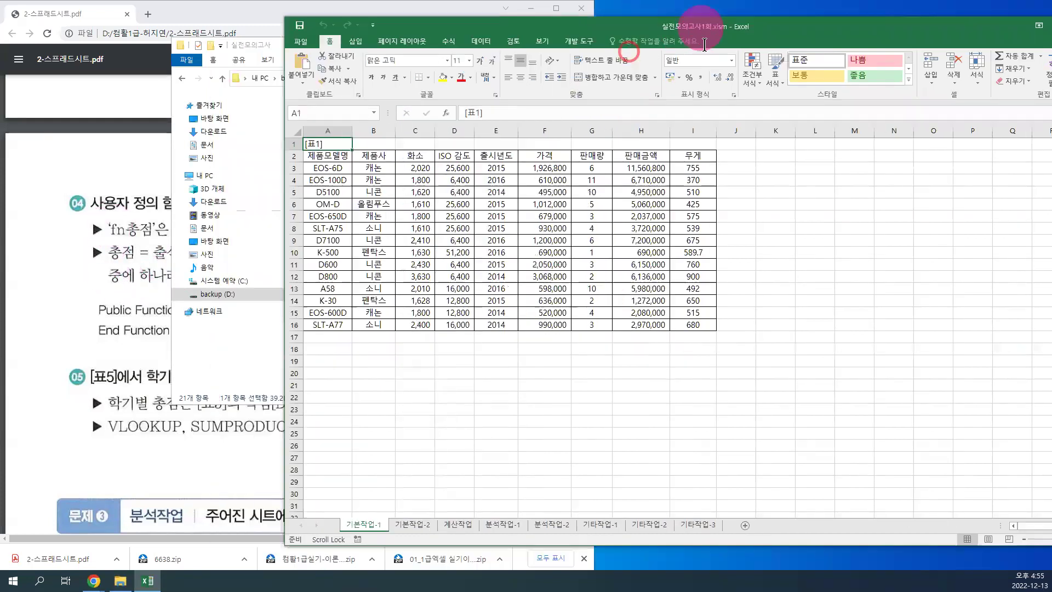
left_click(455, 526)
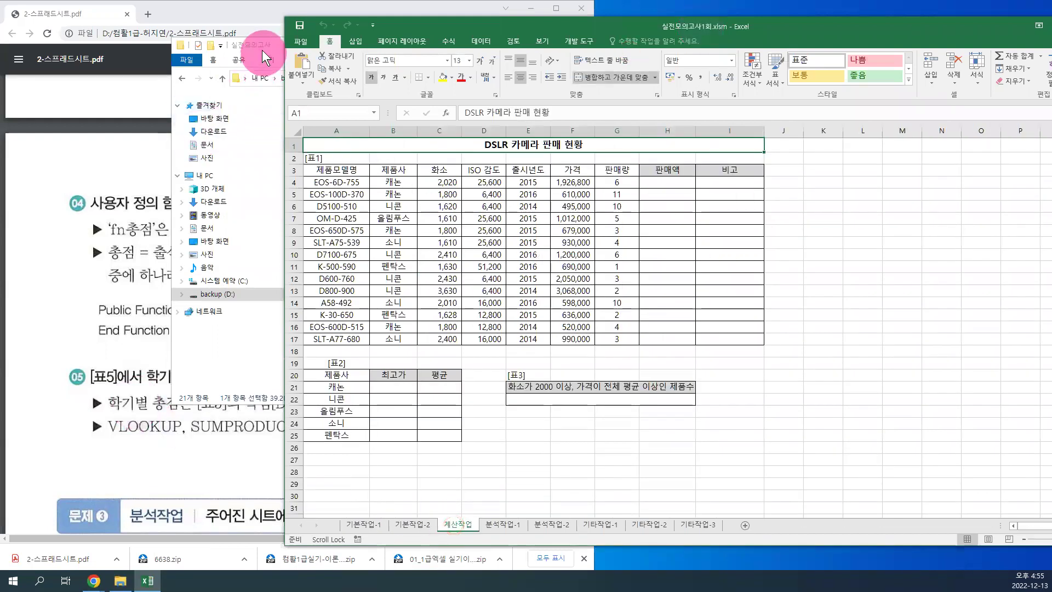
left_click(261, 45)
left_click_drag(245, 64, 214, 100)
left_click(953, 100)
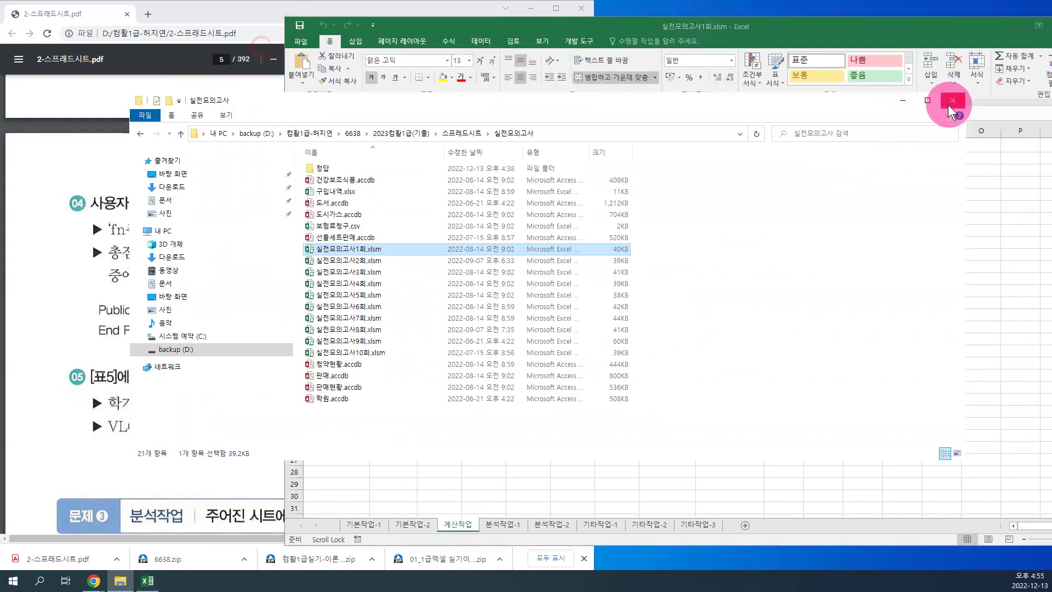
- Page through 2-스프레드시트.pdf to the 계산작업 tasks of 실전 모의고사 1회 on page 36
left_click(219, 241)
scroll(220, 245, "down", 10)
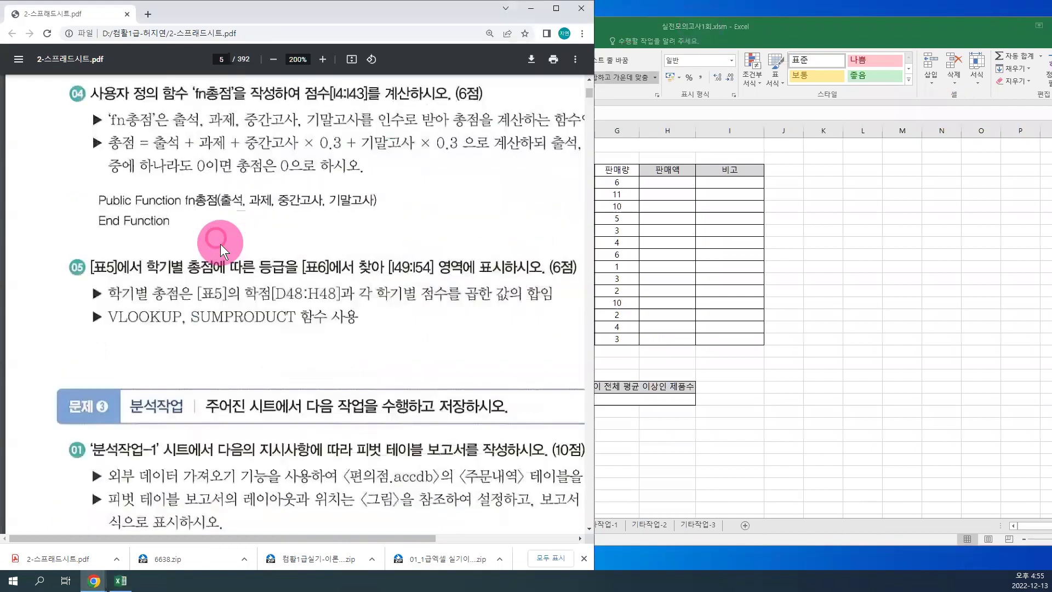
scroll(220, 244, "down", 20)
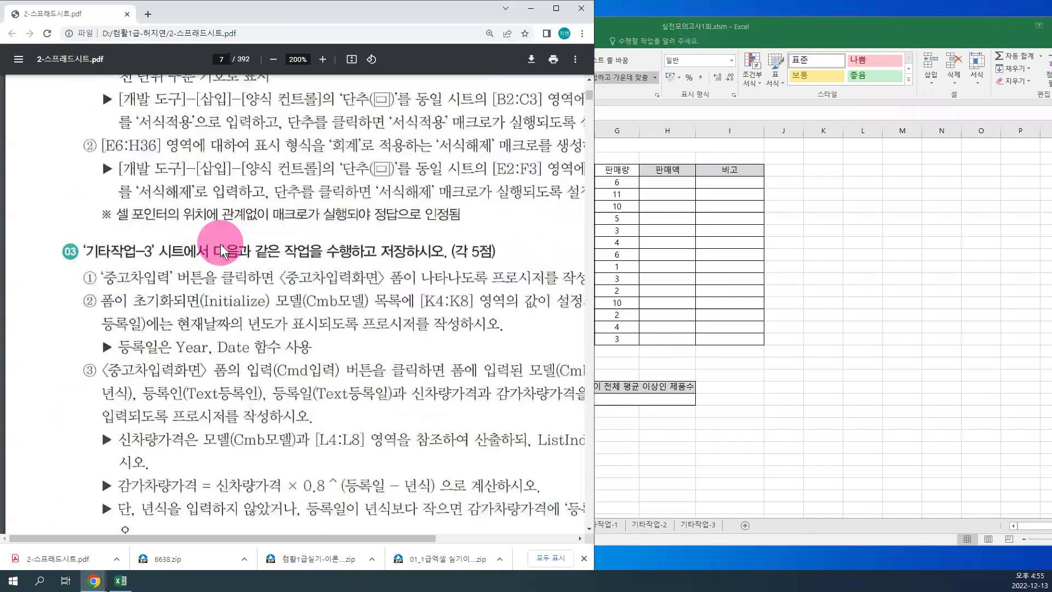
scroll(220, 244, "down", 20)
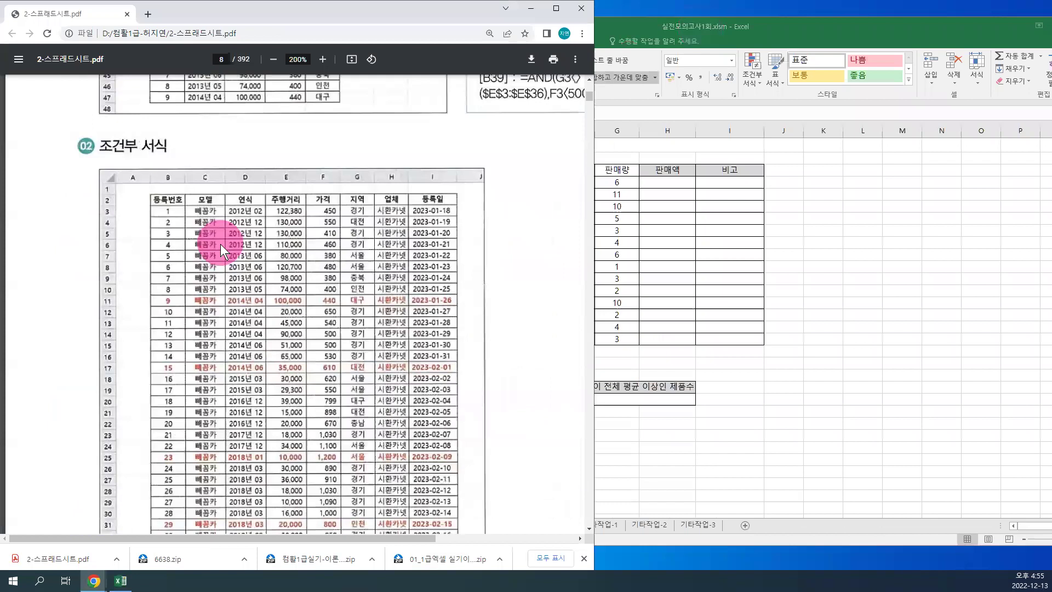
scroll(220, 244, "down", 20)
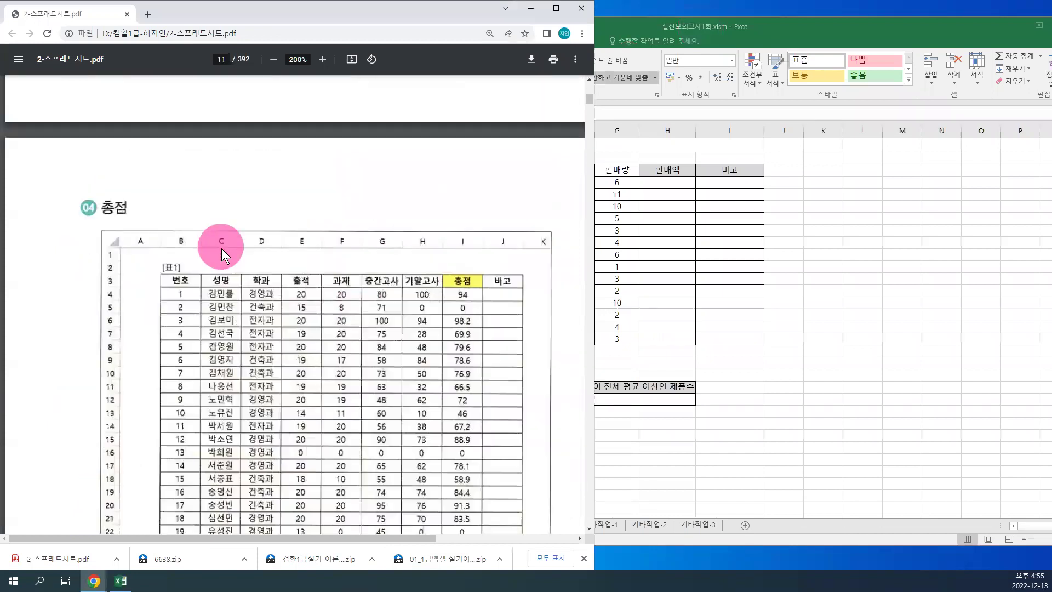
scroll(224, 241, "down", 20)
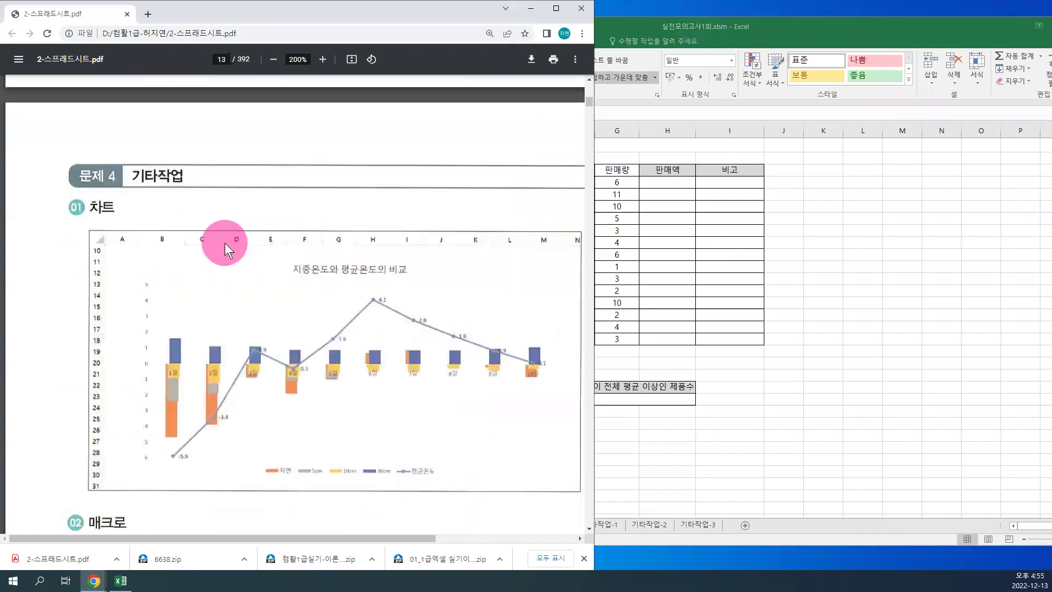
scroll(224, 242, "down", 20)
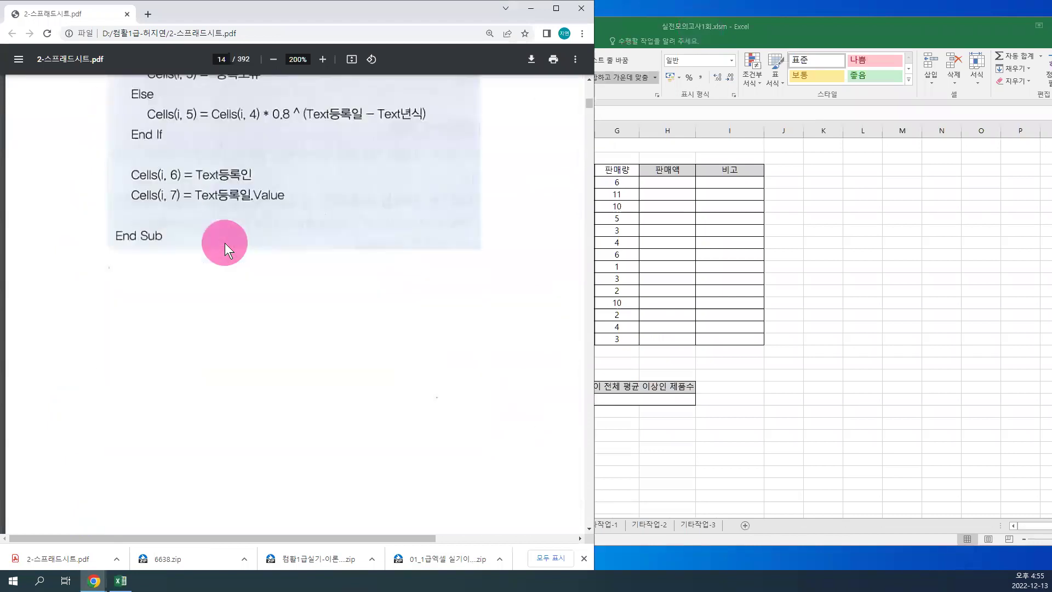
scroll(224, 242, "down", 20)
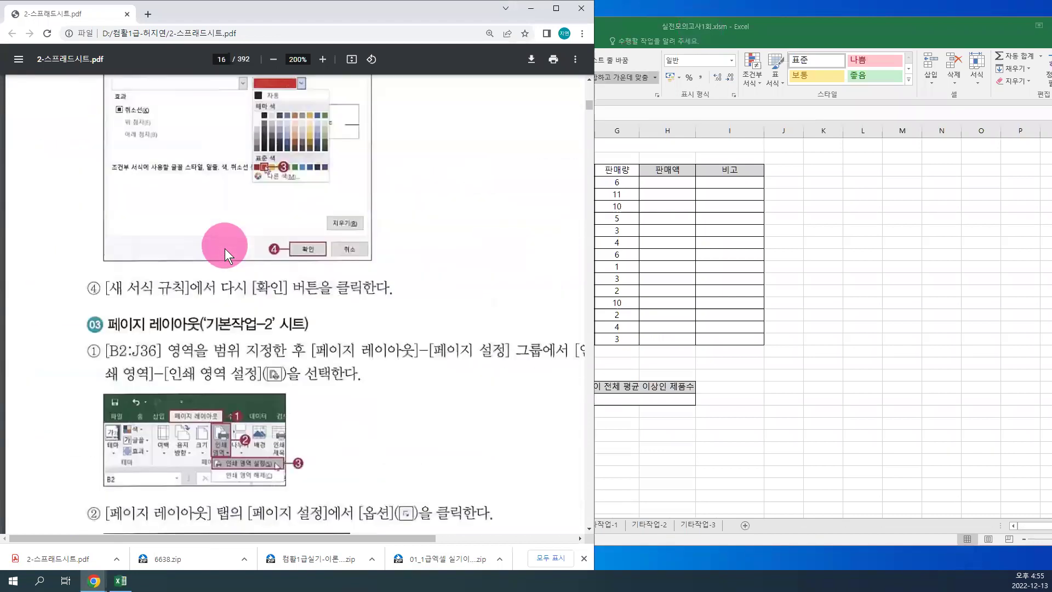
scroll(224, 249, "down", 20)
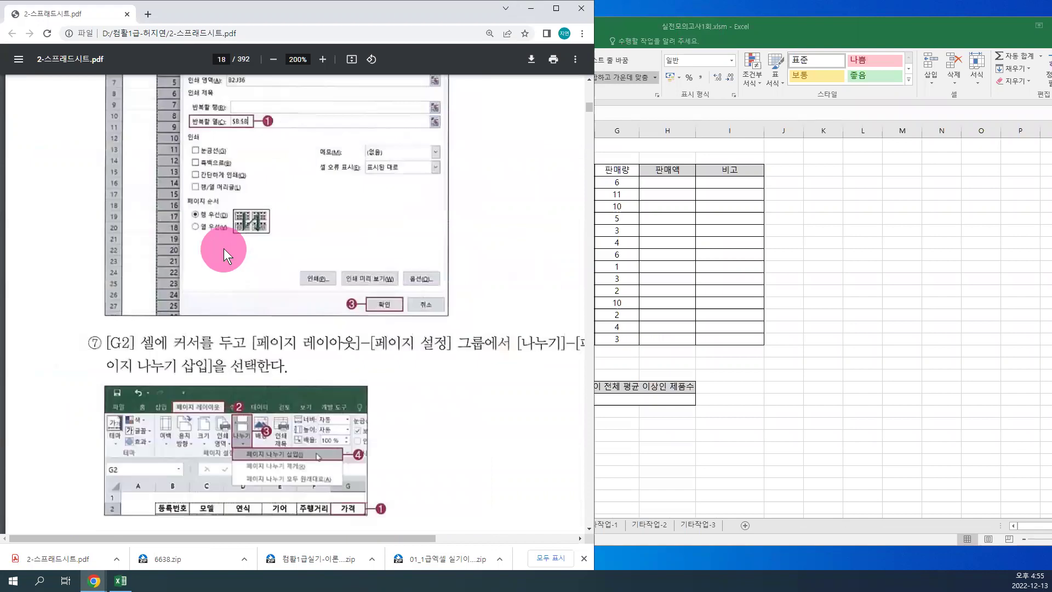
scroll(223, 248, "down", 20)
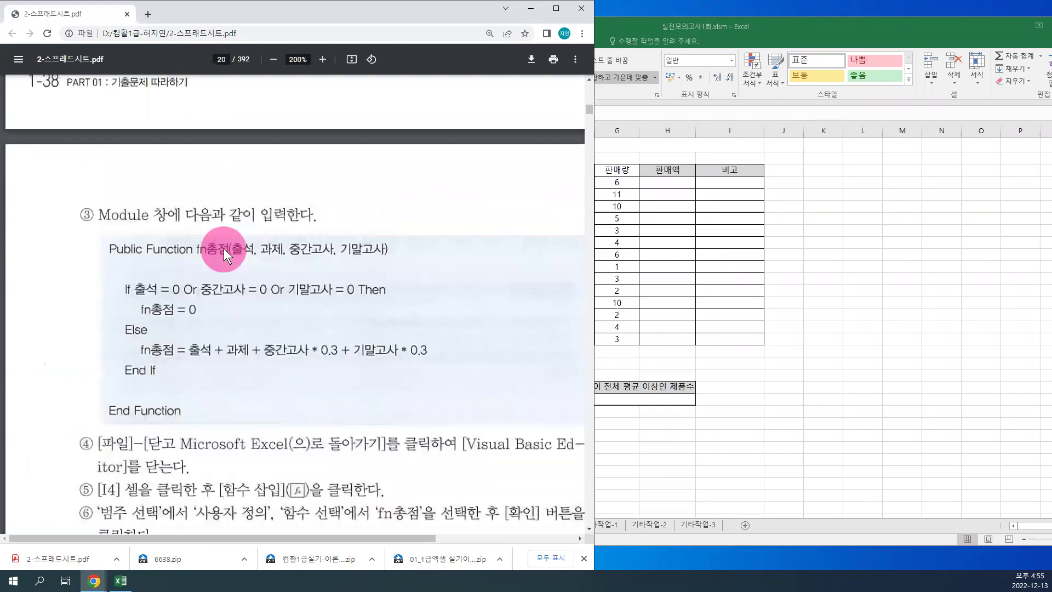
scroll(224, 248, "down", 20)
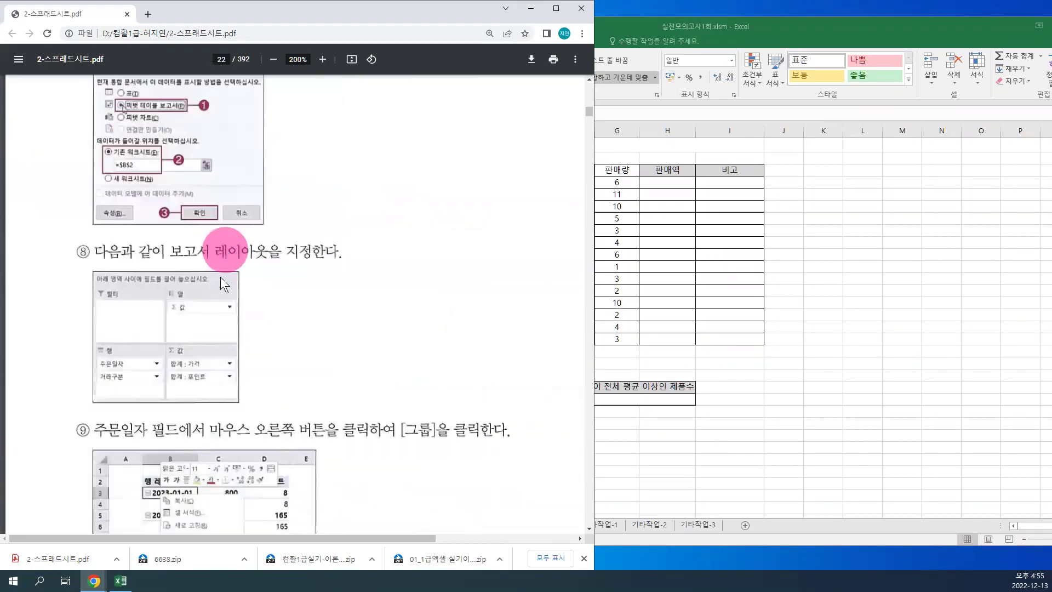
scroll(235, 272, "down", 20)
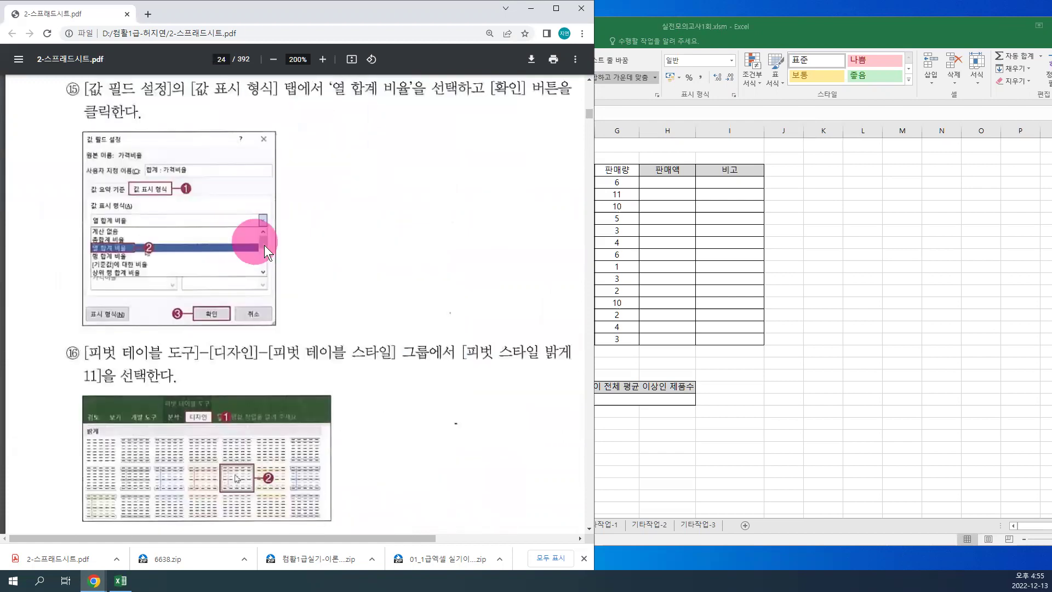
scroll(270, 297, "down", 20)
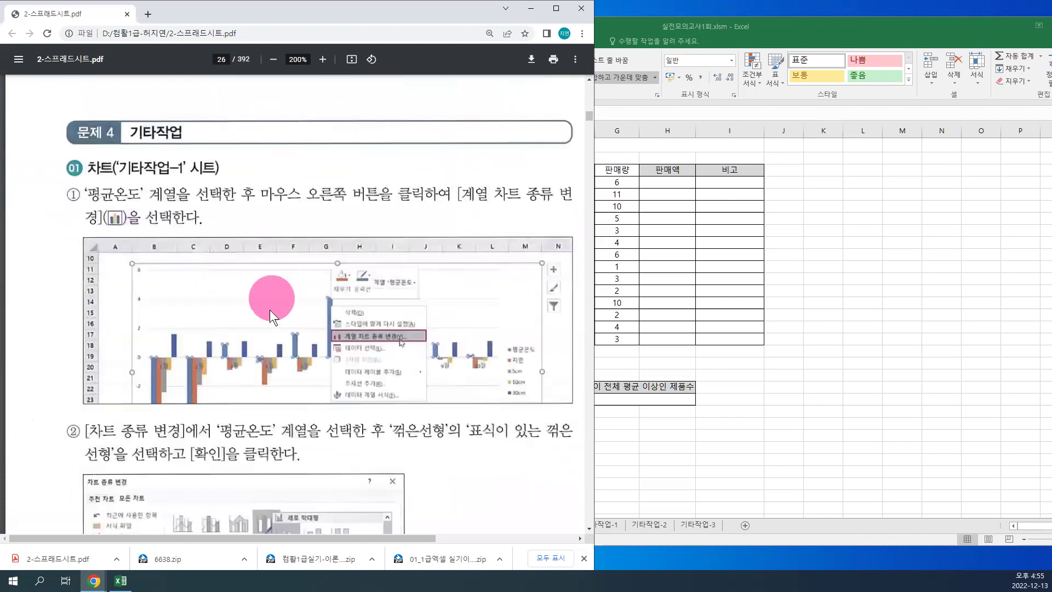
scroll(274, 332, "down", 20)
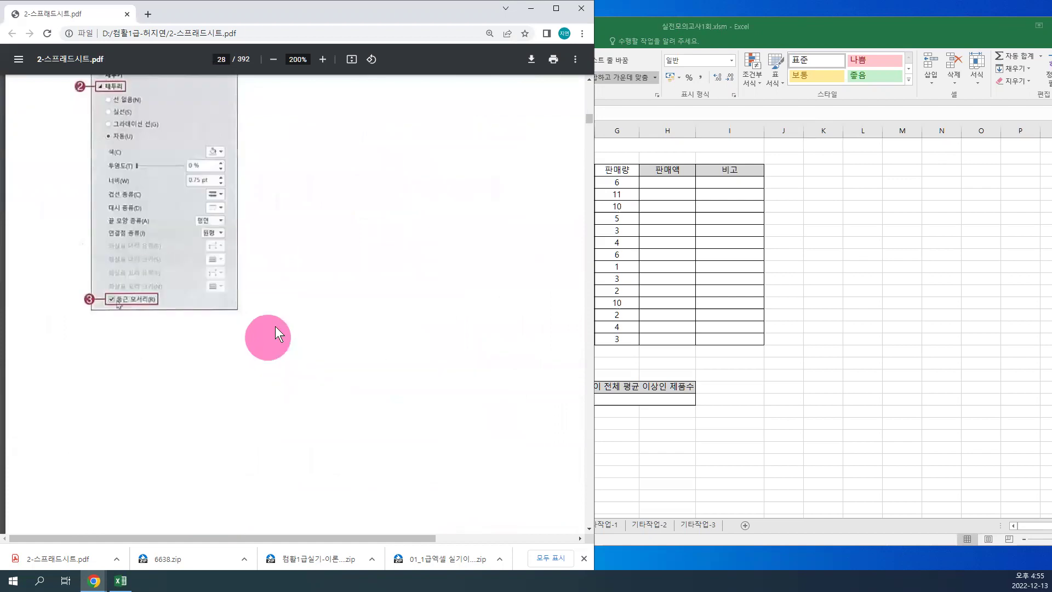
scroll(277, 323, "down", 20)
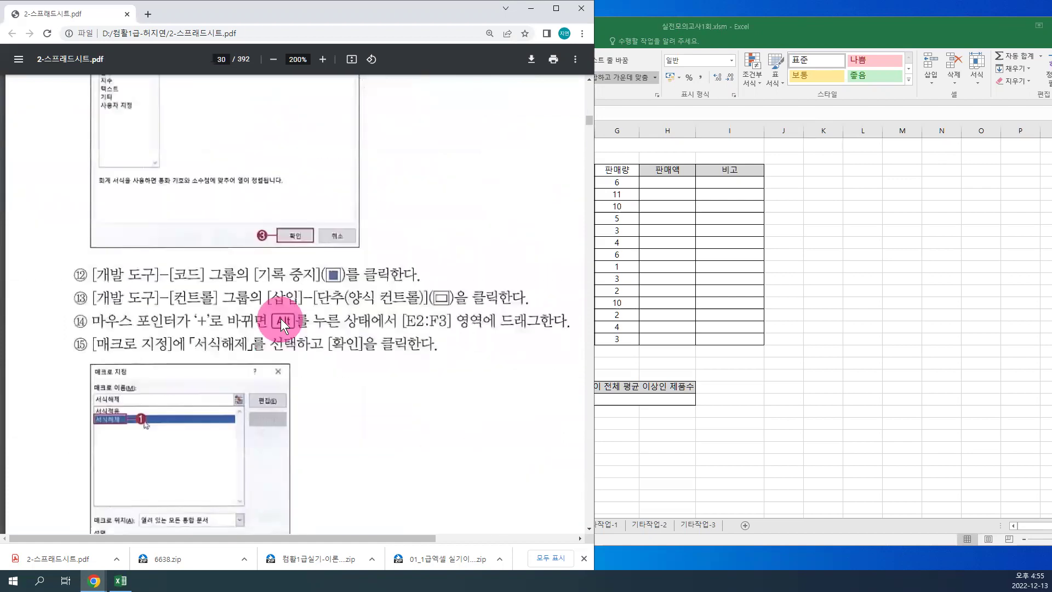
scroll(273, 324, "down", 20)
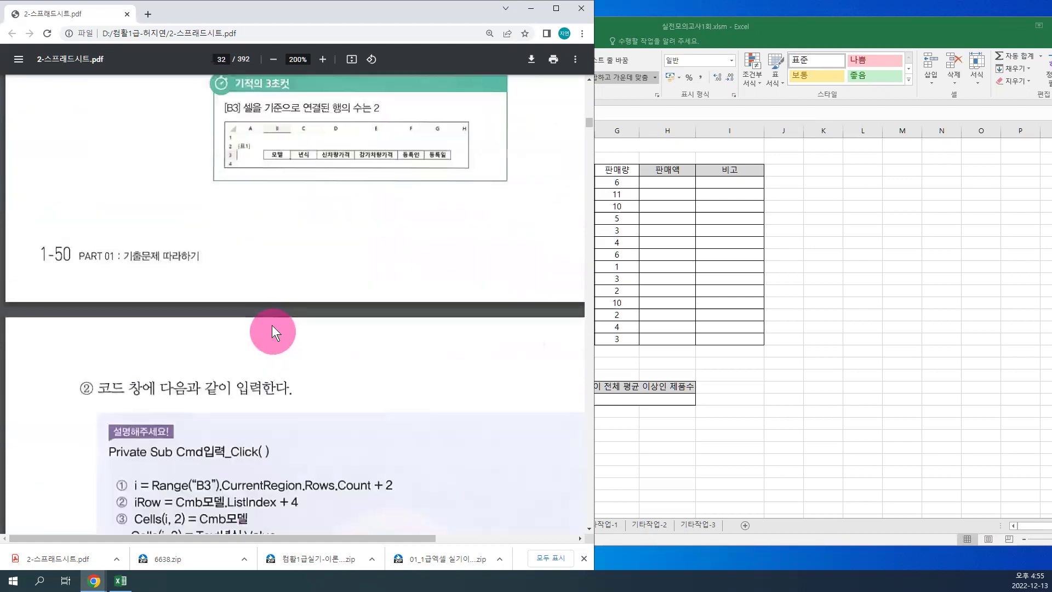
scroll(271, 323, "down", 9)
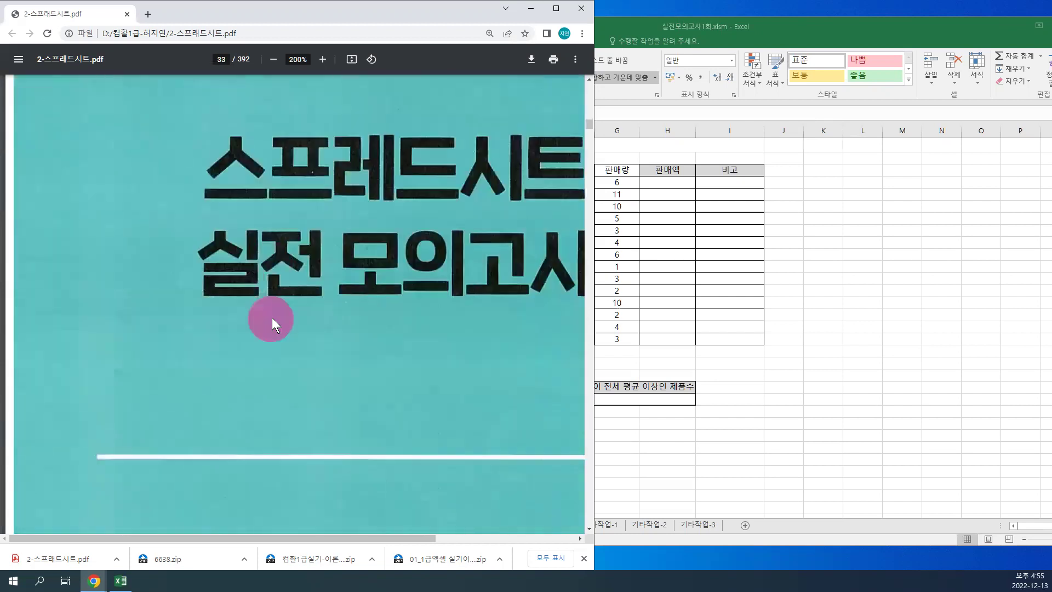
scroll(284, 301, "up", 3)
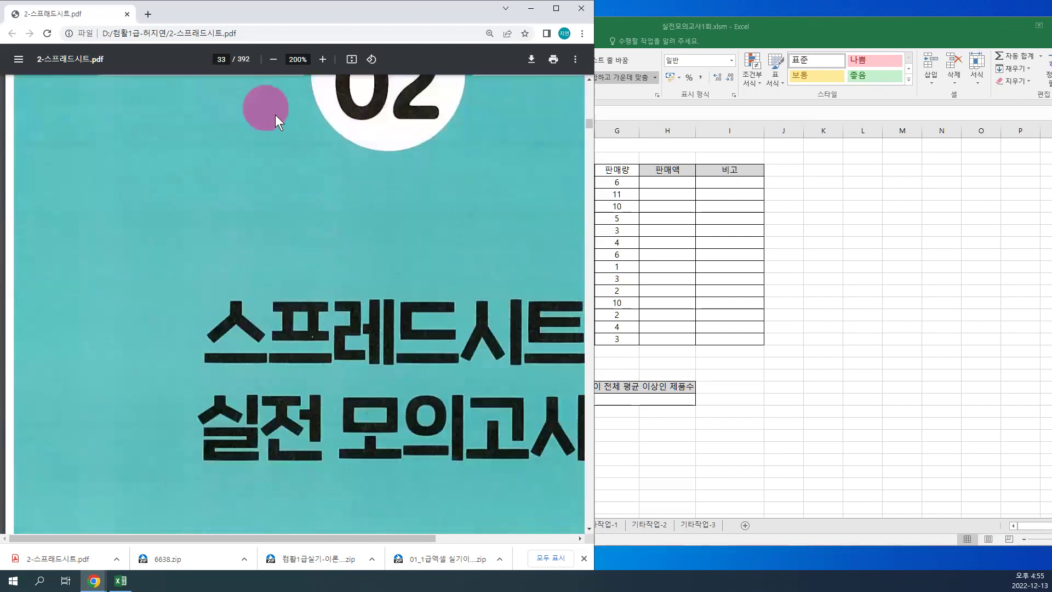
scroll(307, 170, "down", 10)
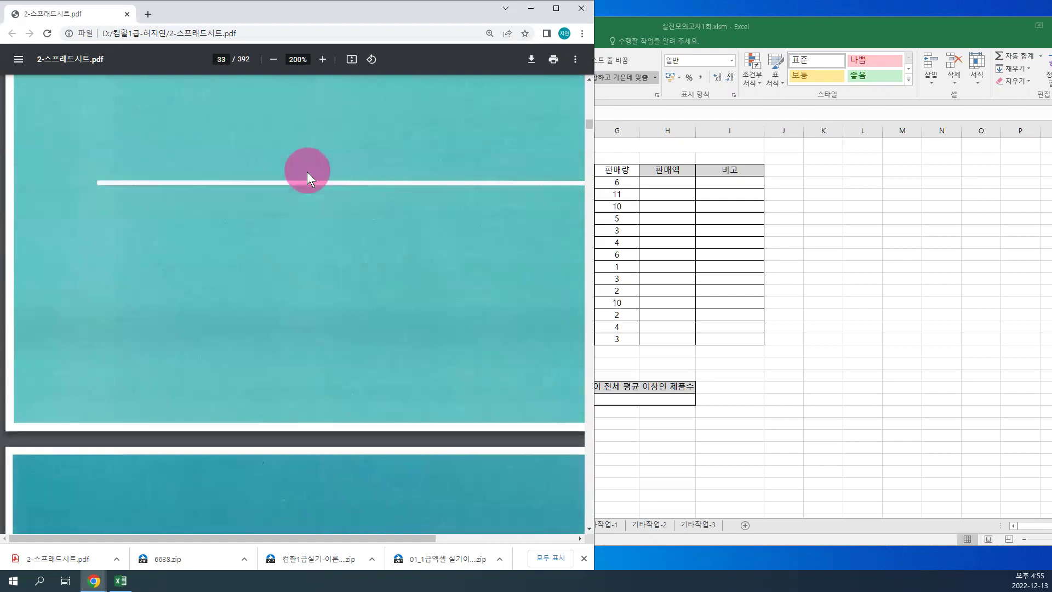
scroll(306, 176, "down", 20)
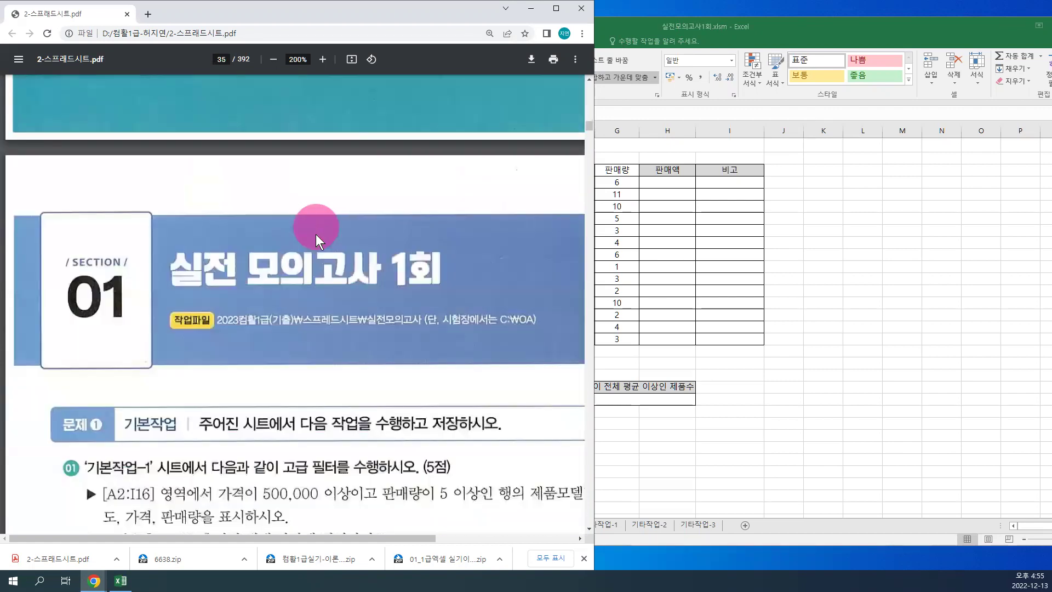
scroll(316, 238, "down", 15)
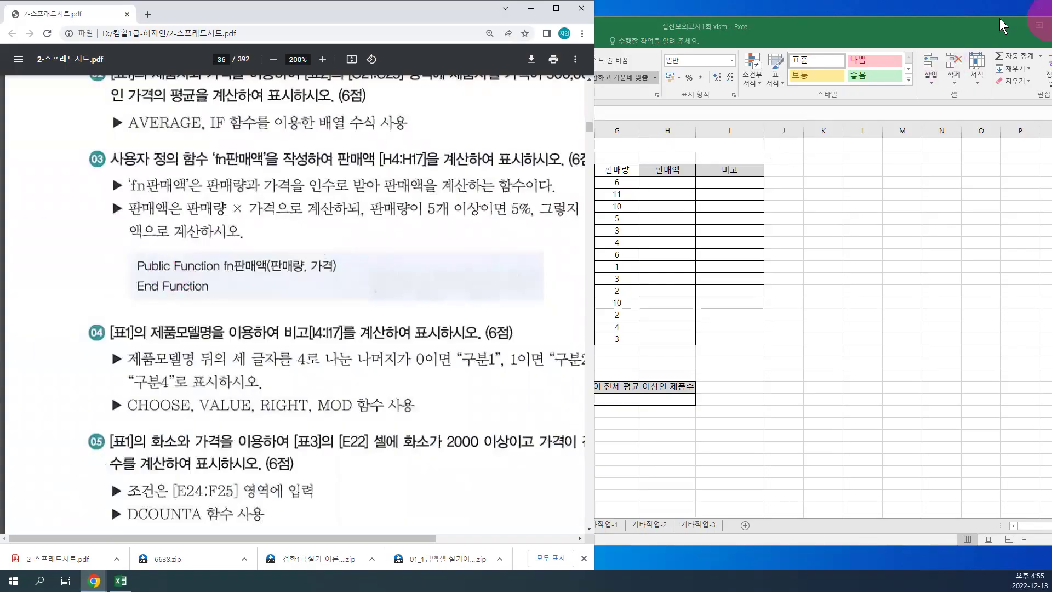
- Maximize the 실전모의고사1회.xlsm window, switch to the PDF, maximize it and show the 계산작업 tasks from 01 onward
double_click(951, 27)
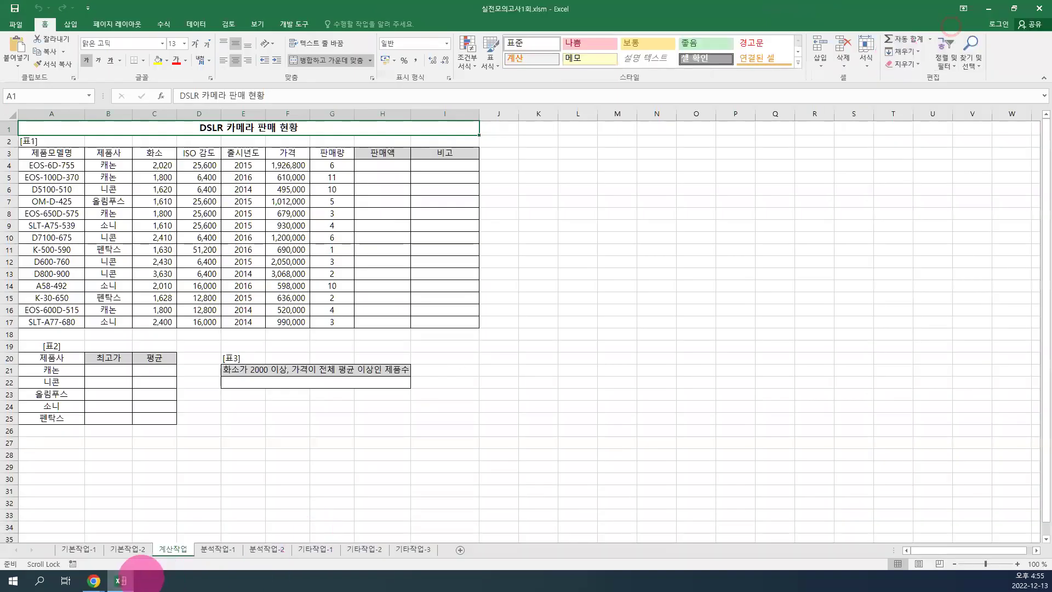
mouse_move(94, 578)
left_click(119, 544)
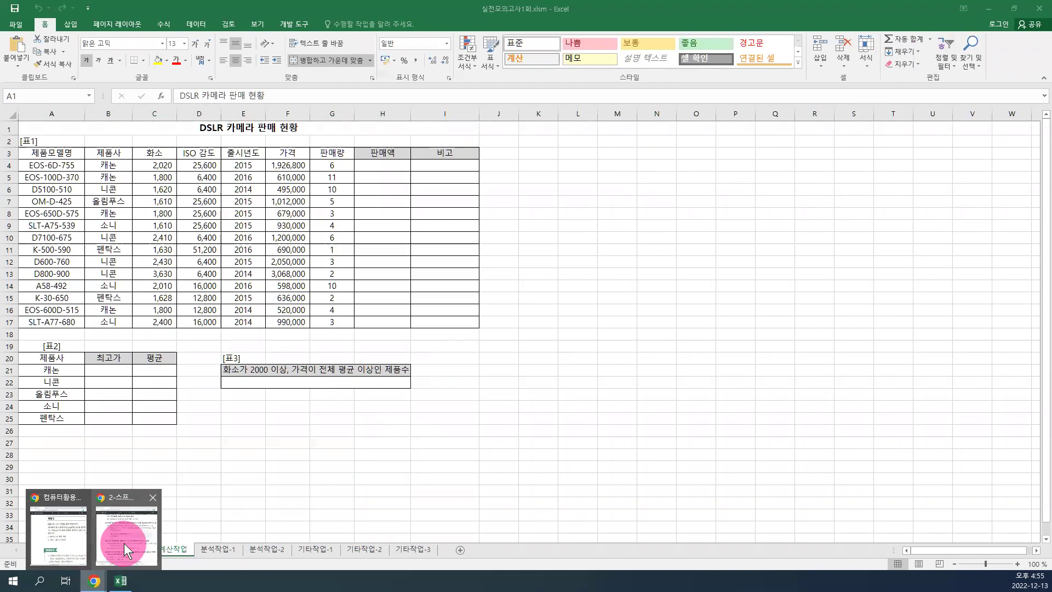
left_click(281, 331)
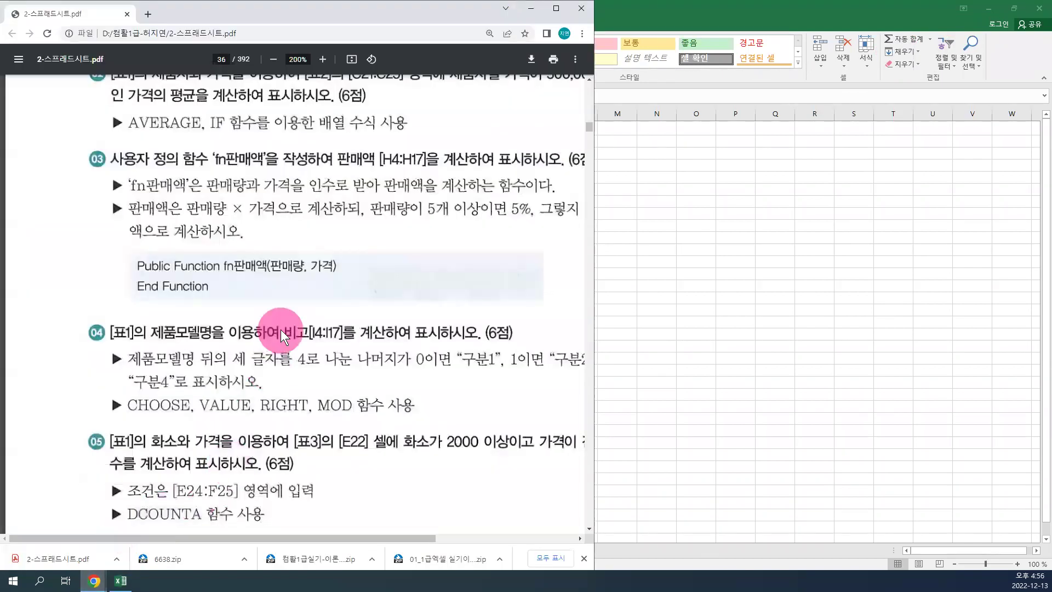
left_click(557, 8)
left_click(579, 357)
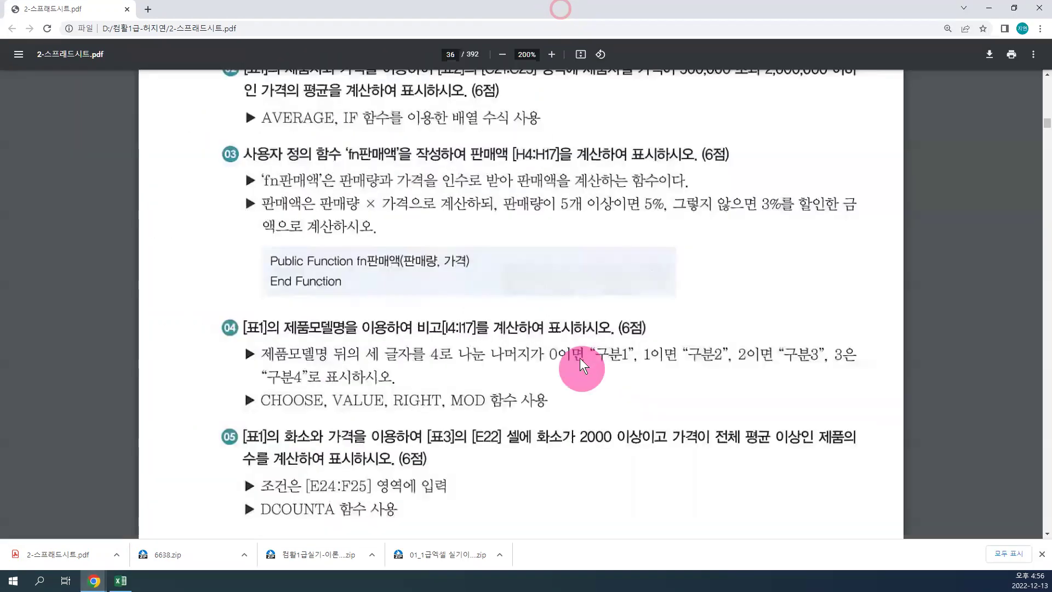
scroll(588, 364, "up", 1)
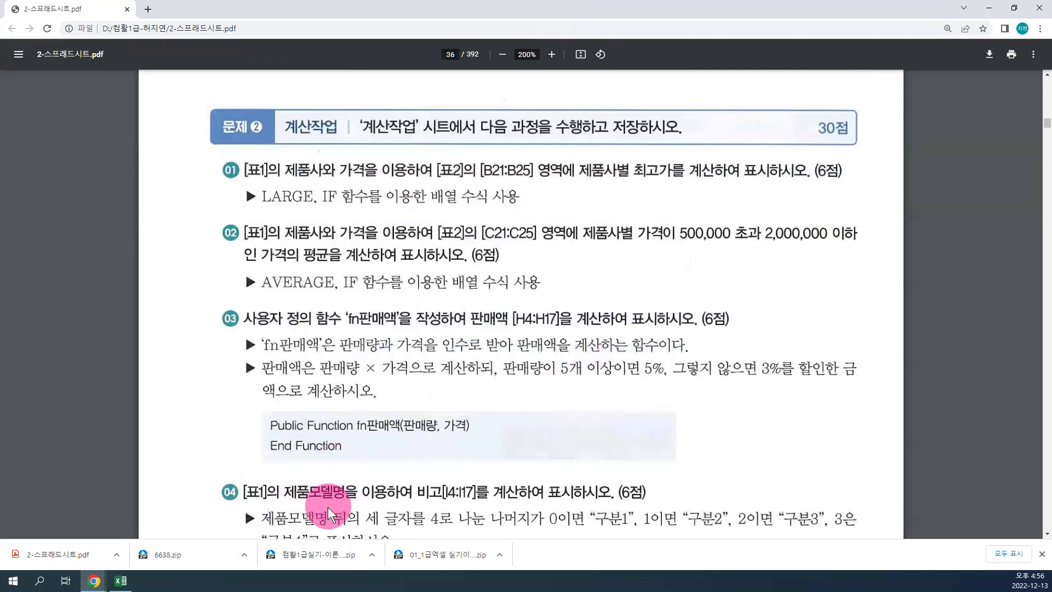
- Place the PDF over half of the screen, select cell H4 under 판매액 in the workbook, and bring the PDF back in front
key("super+Right")
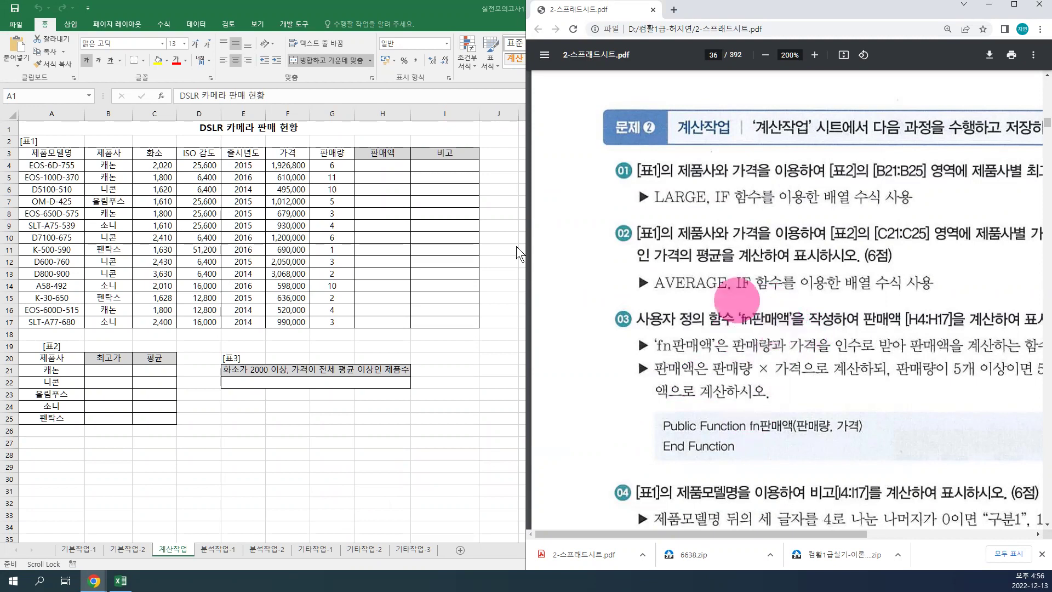
left_click(382, 166)
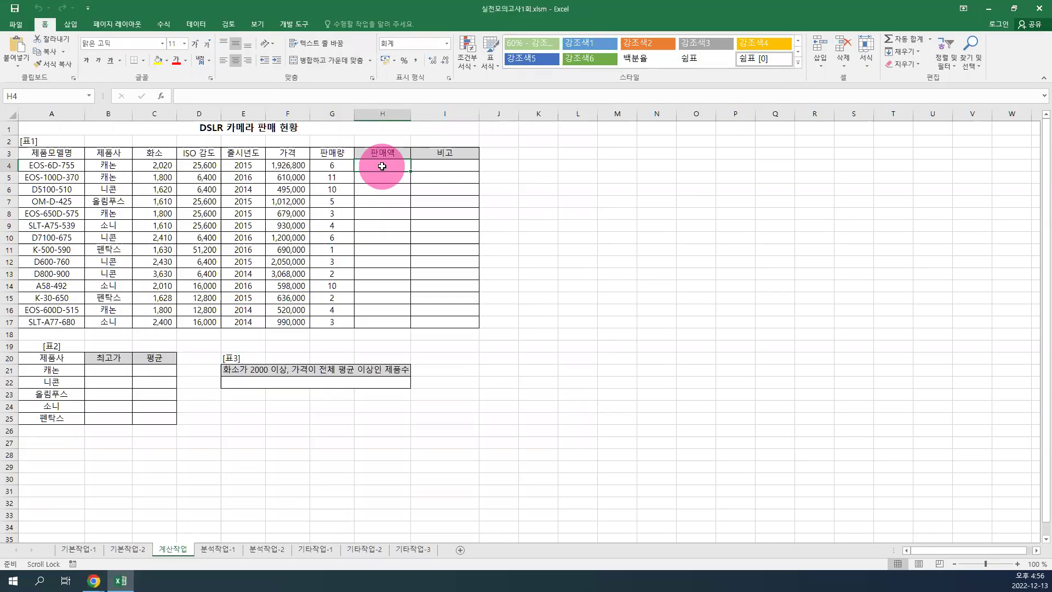
mouse_move(92, 580)
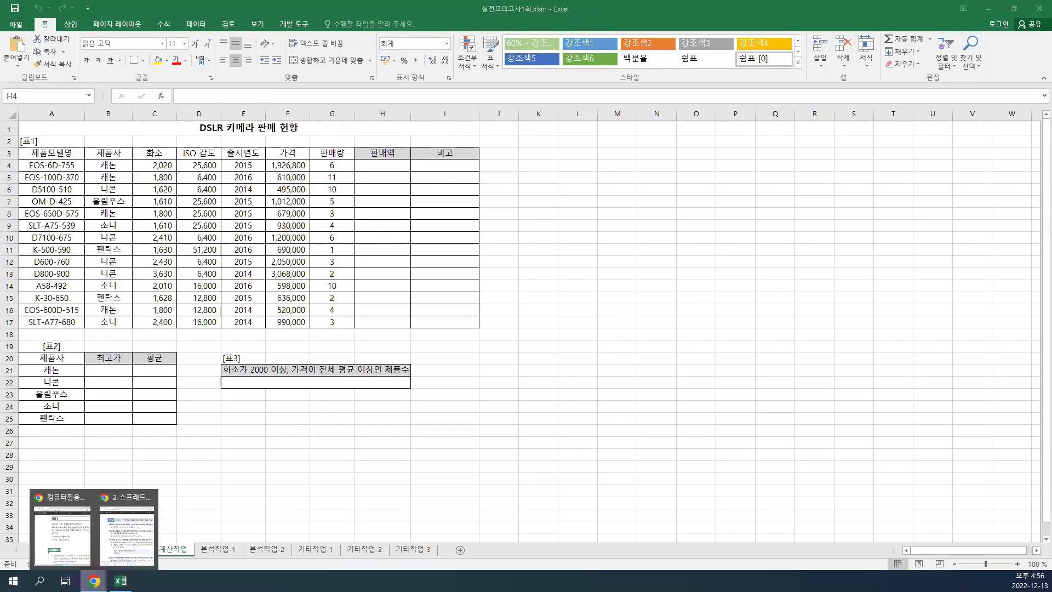
left_click(114, 551)
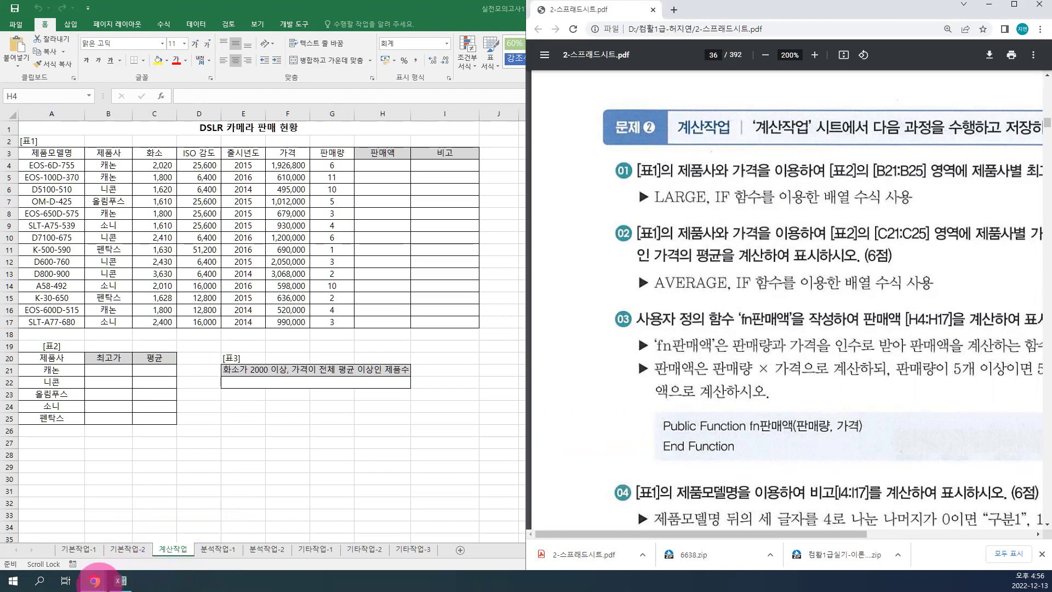
- Bring up the other browser window showing 컴퓨터활용능력1급.pdf and close it
mouse_move(94, 580)
left_click(71, 547)
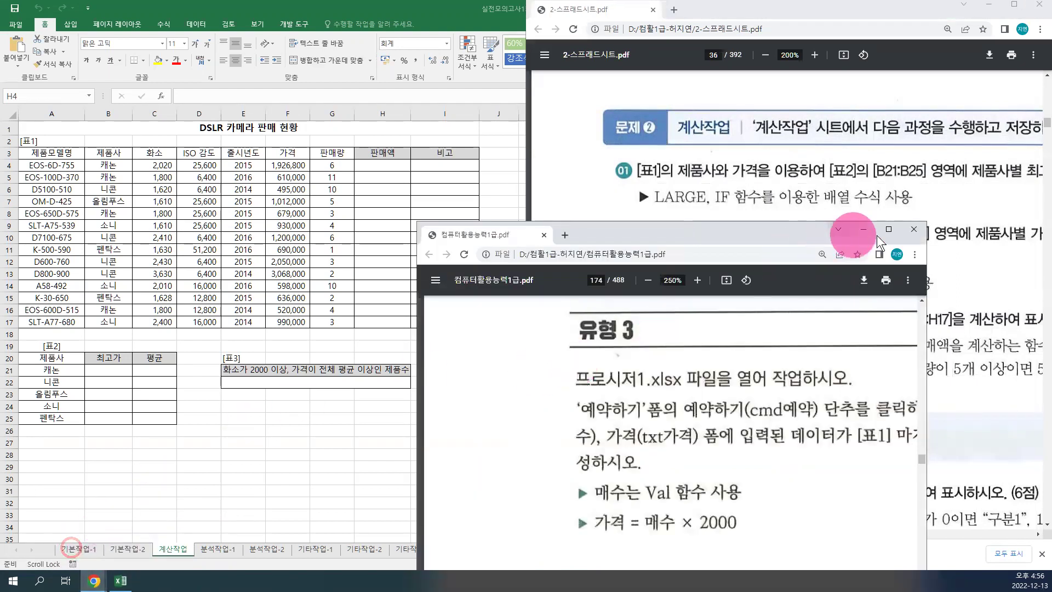
left_click(910, 231)
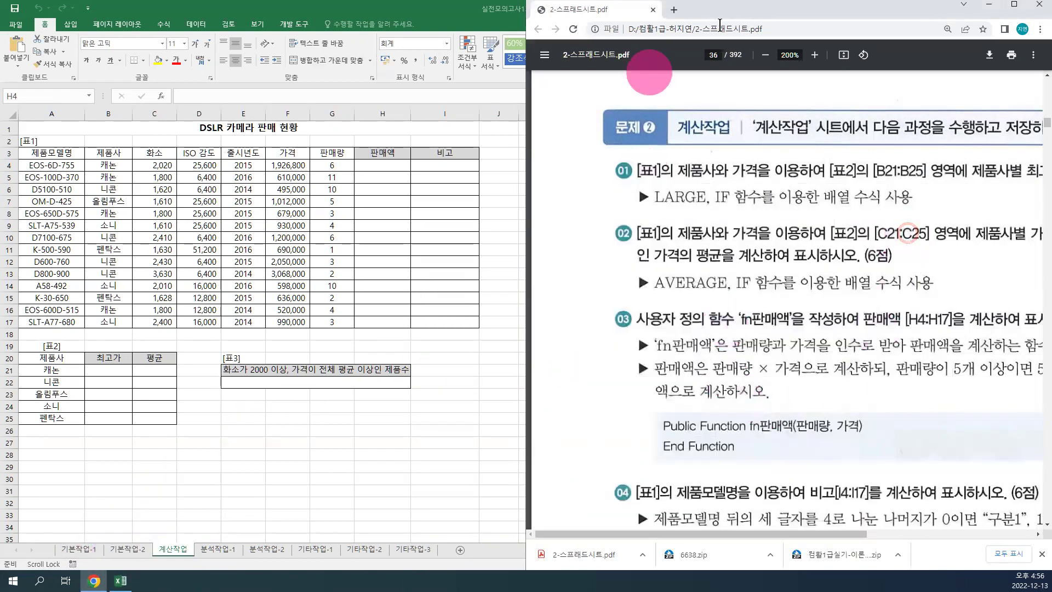
- Arrange the windows side by side, with the exam PDF in the right half and 실전모의고사1회.xlsm in the left half
left_click_drag(767, 14, 481, 18)
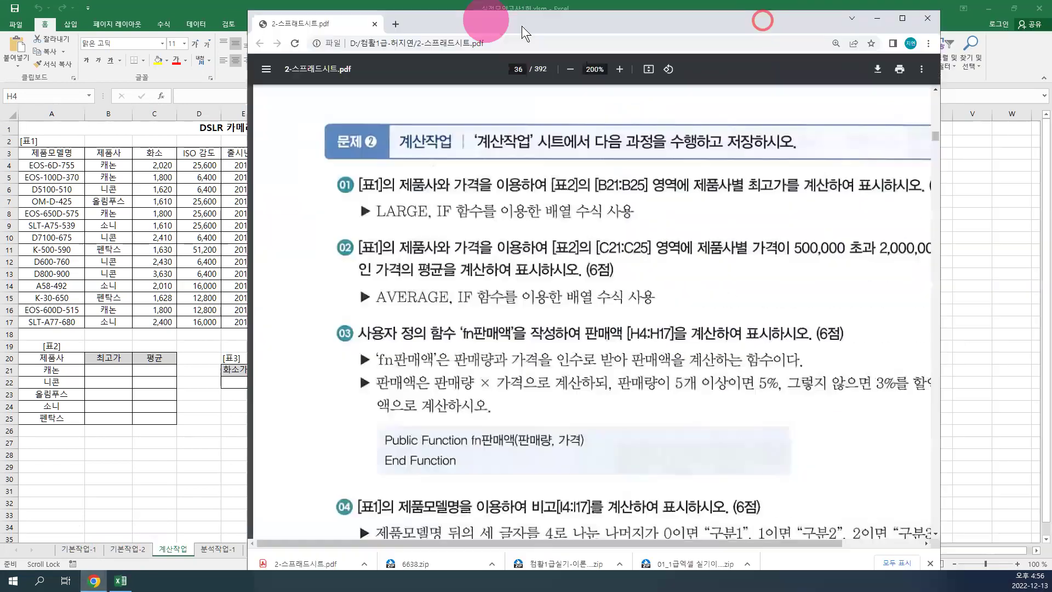
double_click(899, 24)
double_click(903, 33)
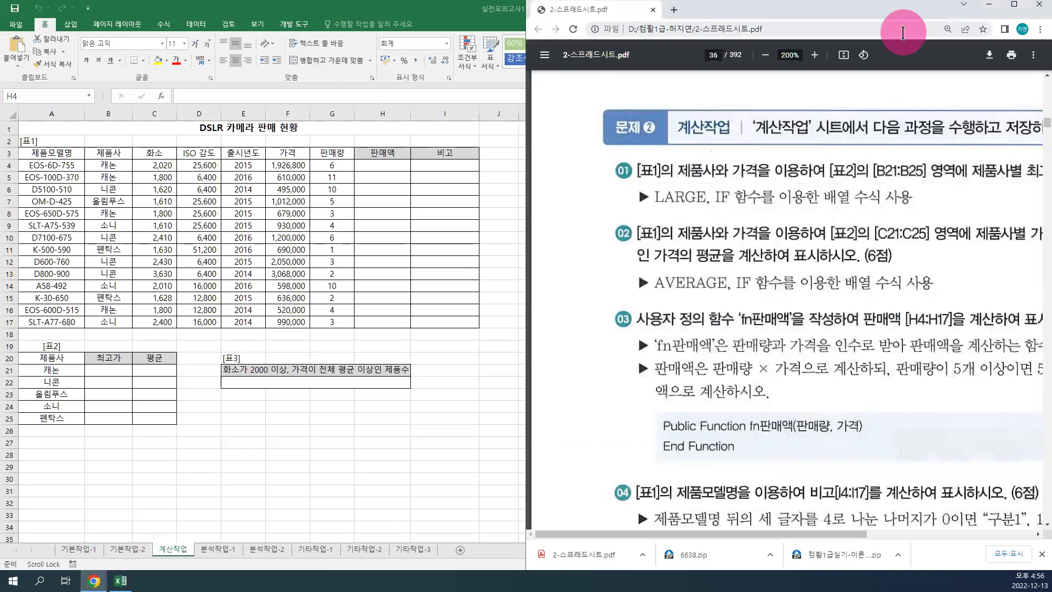
key("super+Right")
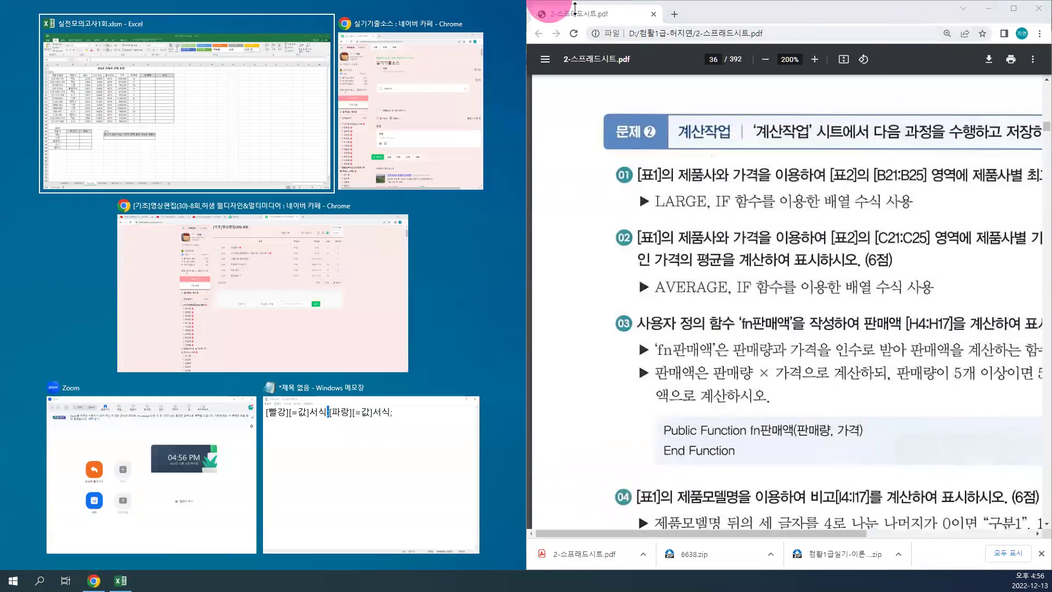
left_click(270, 113)
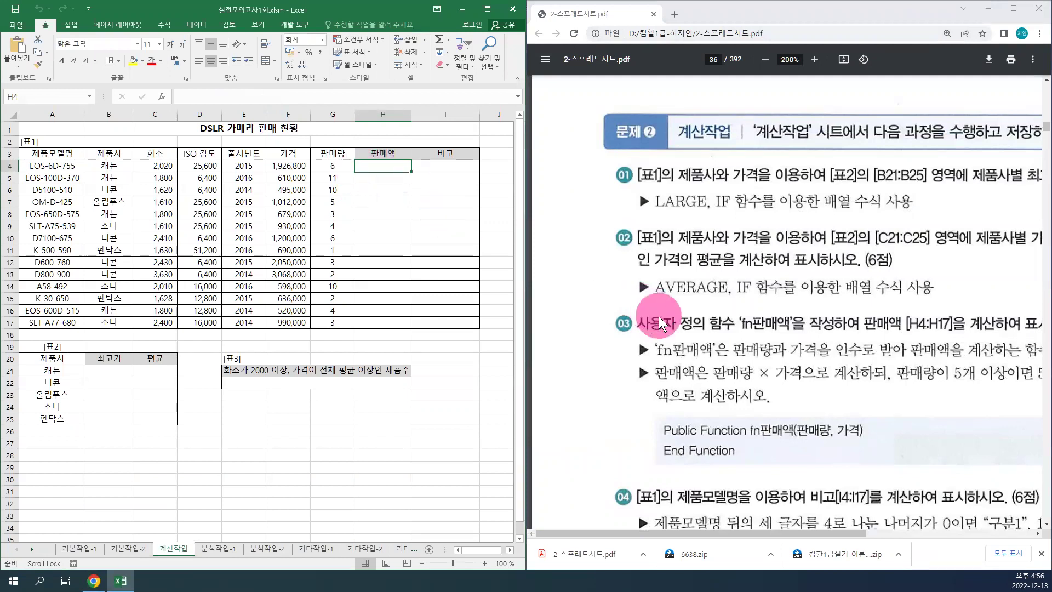
- Show the rows below [표2] in the worksheet and the full text of the fn판매액 task in the PDF
key("Down")
key("Down")
key("Down")
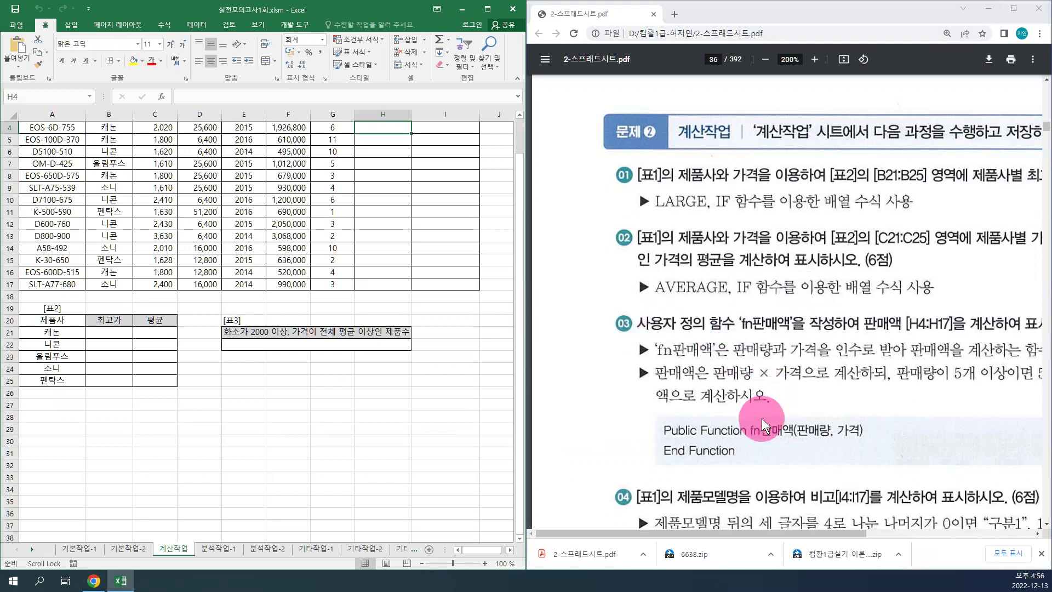
key("Down")
key("Down")
key("Down")
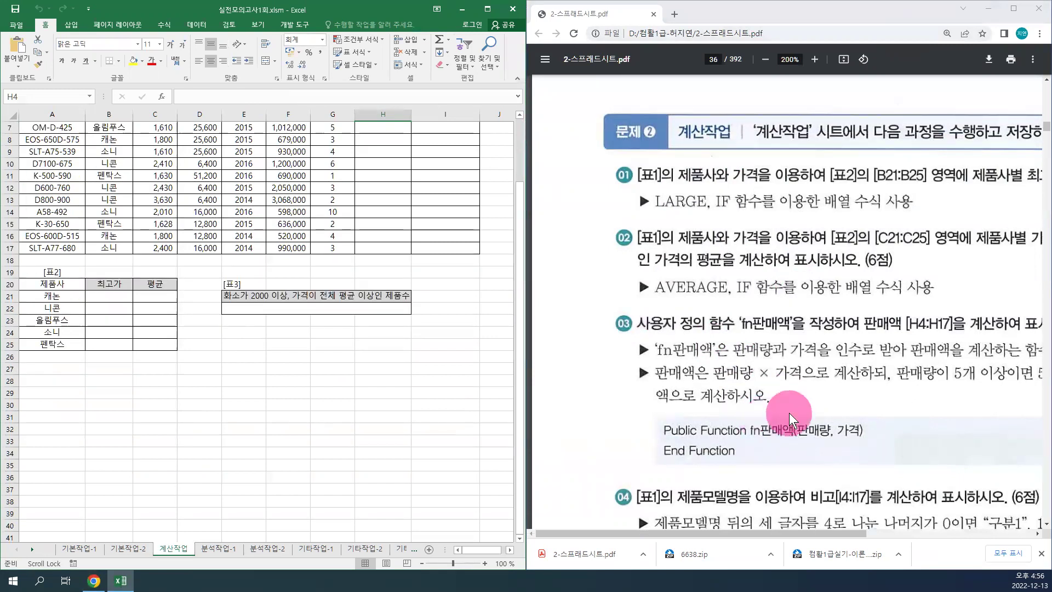
left_click_drag(791, 534, 821, 557)
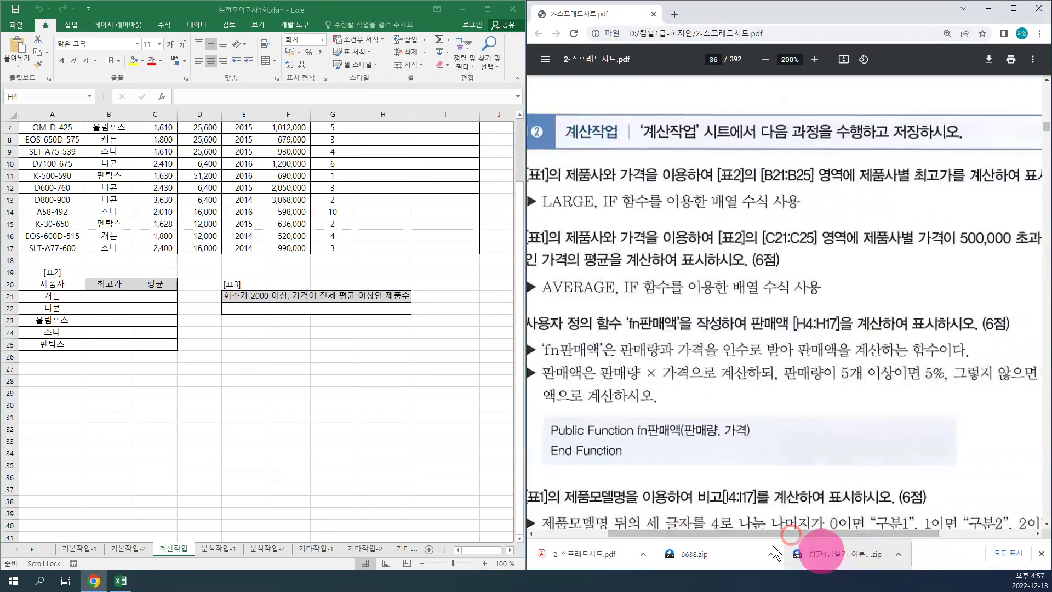
- Enter the 5% discount expression 금액*(1-0.05) as a text note in cell B30 of the 계산작업 sheet
left_click(301, 404)
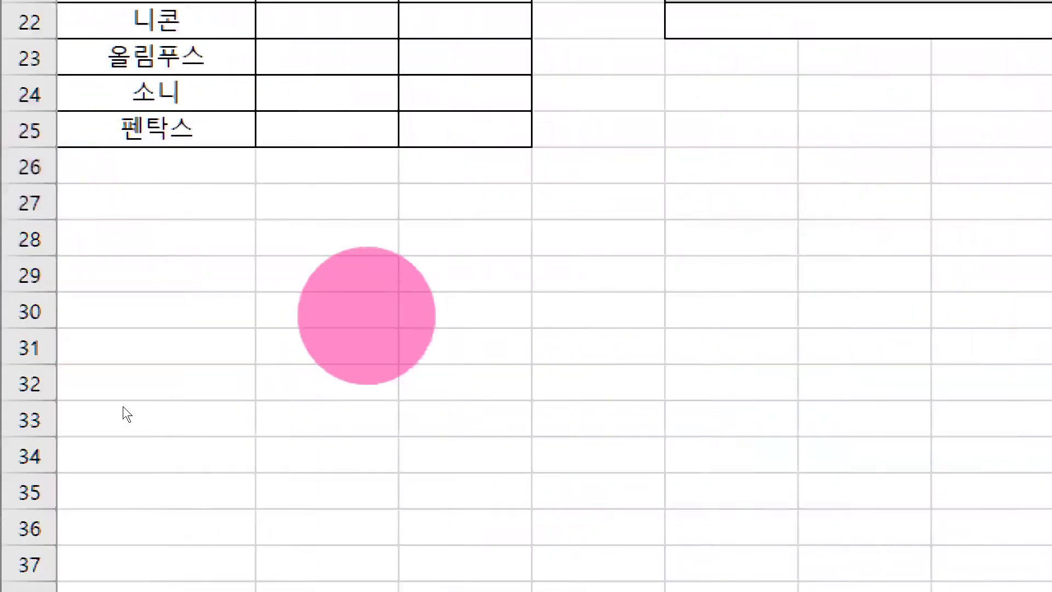
left_click(364, 317)
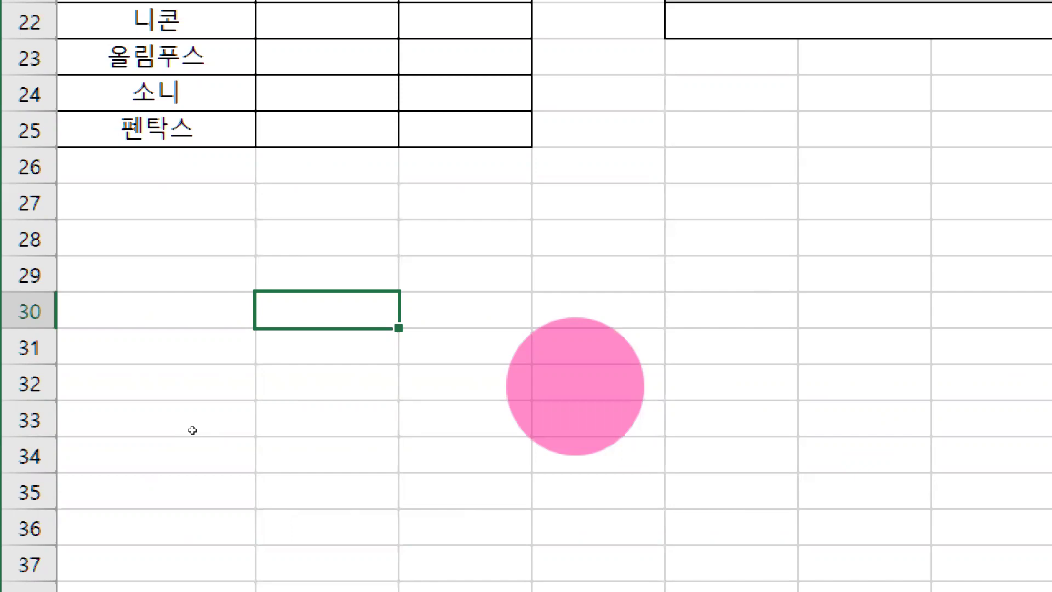
type("rm")
key("BackSpace")
key("BackSpace")
type("금액")
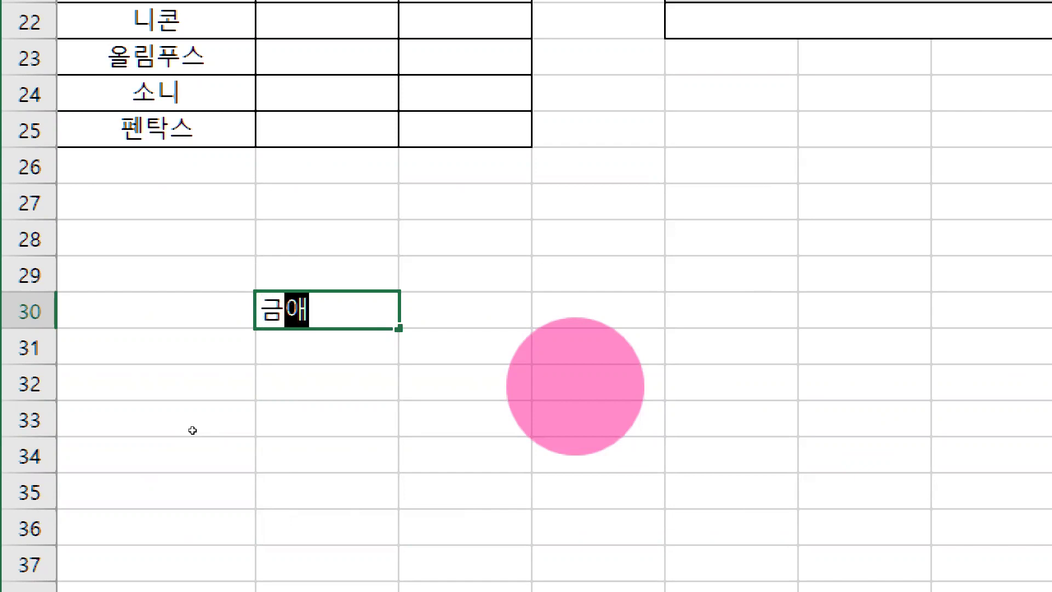
type("*")
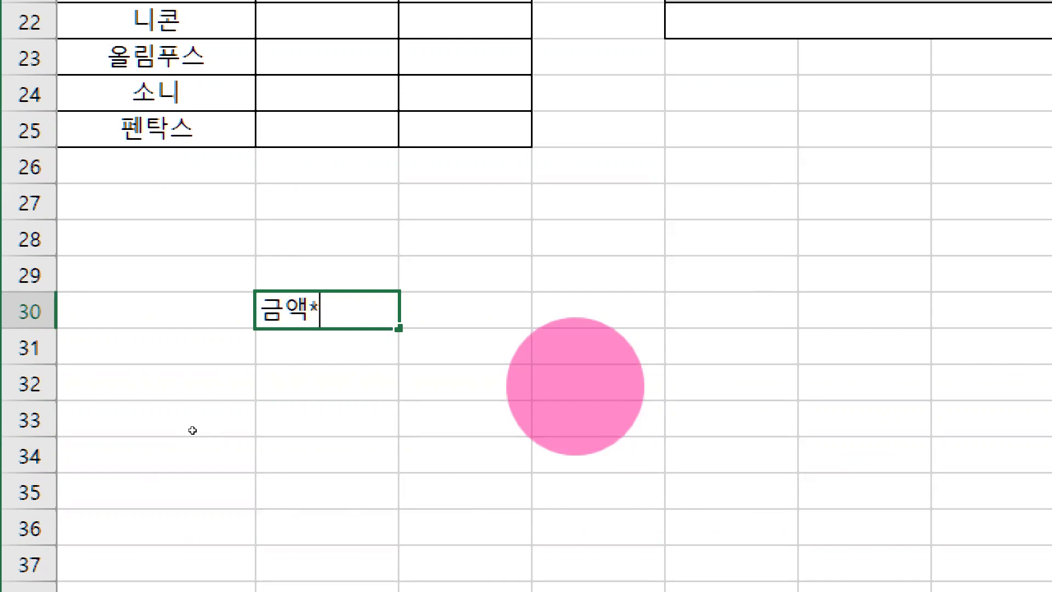
type("(1-0.")
type("05")
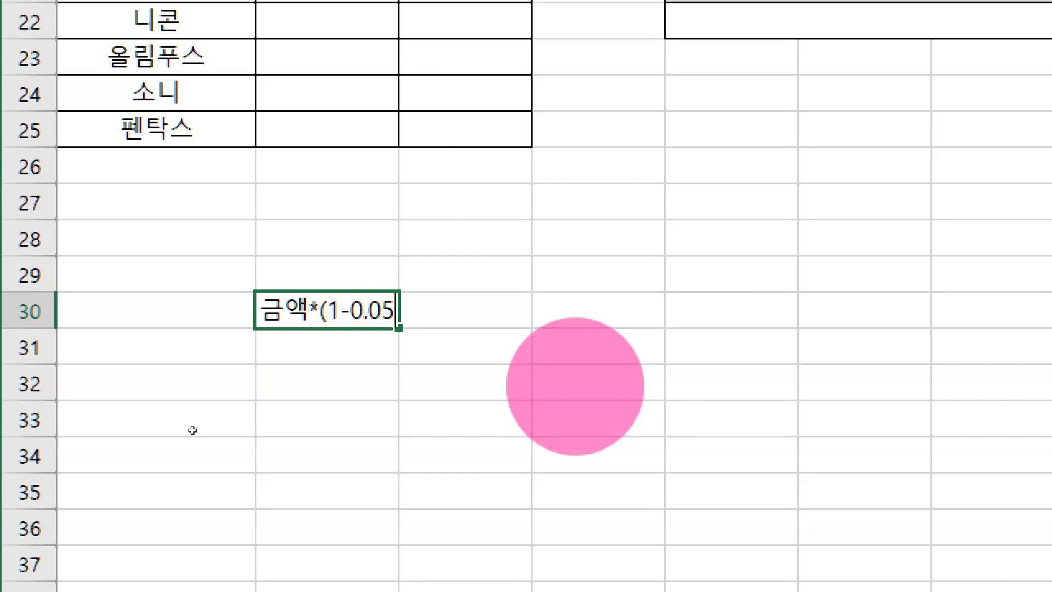
type(")")
key("Return")
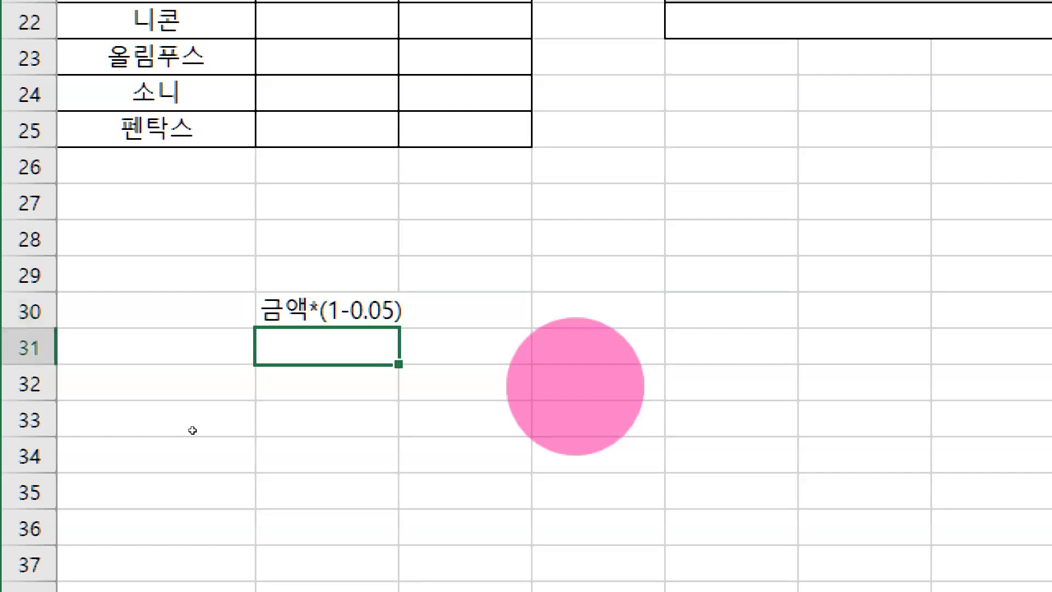
- Enter the 3% discount expression 금액*(1-0.03) as a text note in cell B32
key("Return")
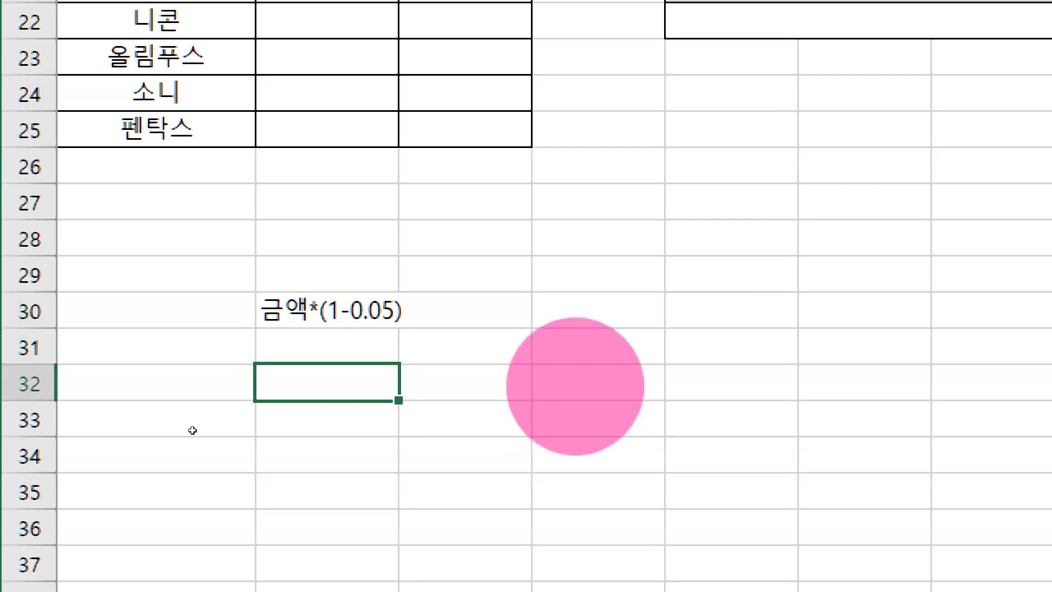
type("금액*")
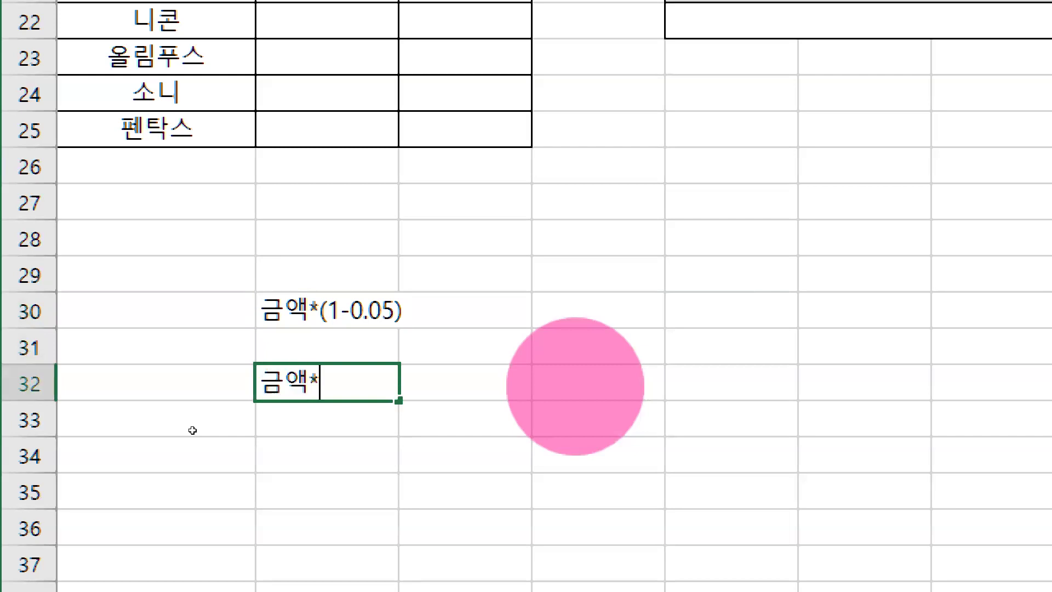
type("(1-0.0")
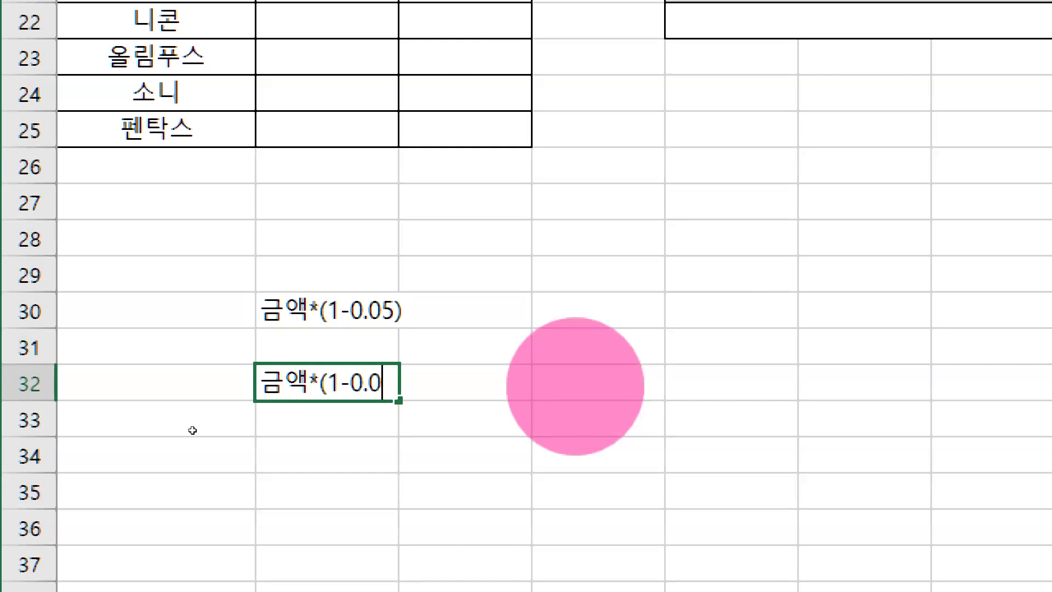
type("3)")
left_click(744, 308)
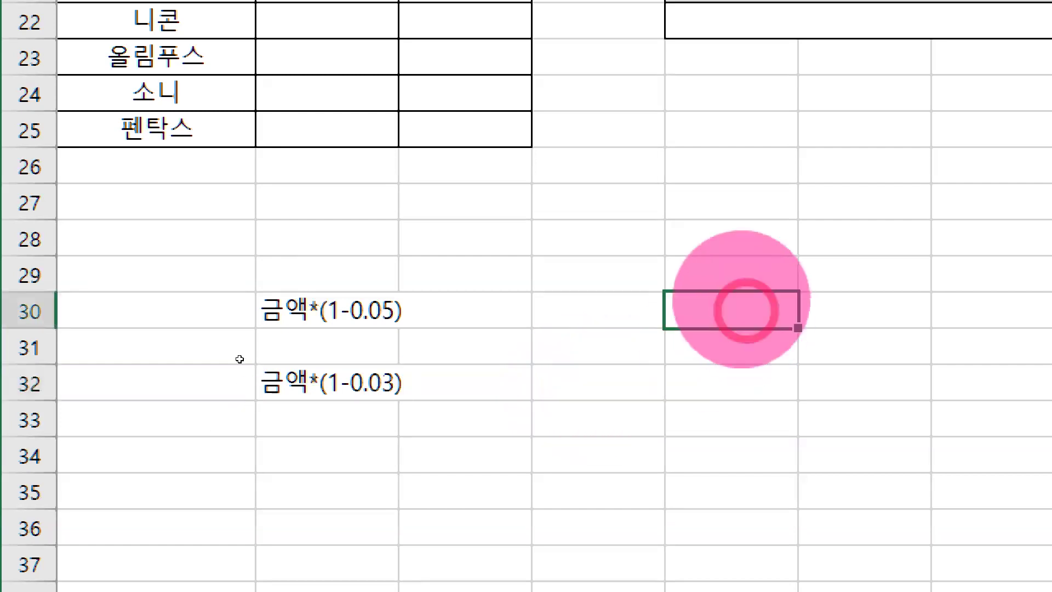
- Review [표1] in the worksheet and the remaining 계산작업 tasks through the end of the PDF page
scroll(674, 33, "up", 5)
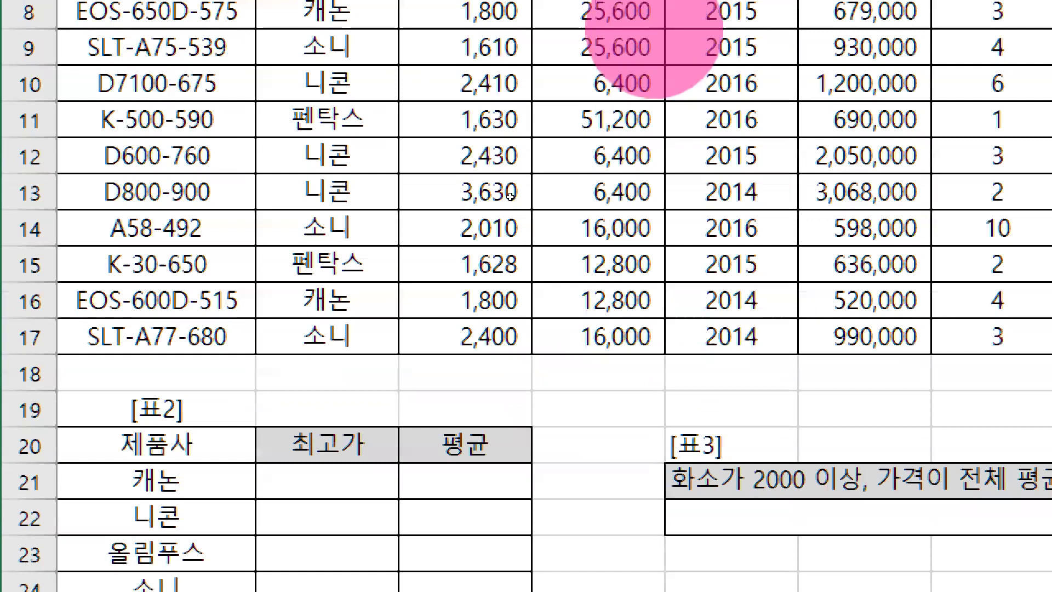
scroll(422, 212, "up", 2)
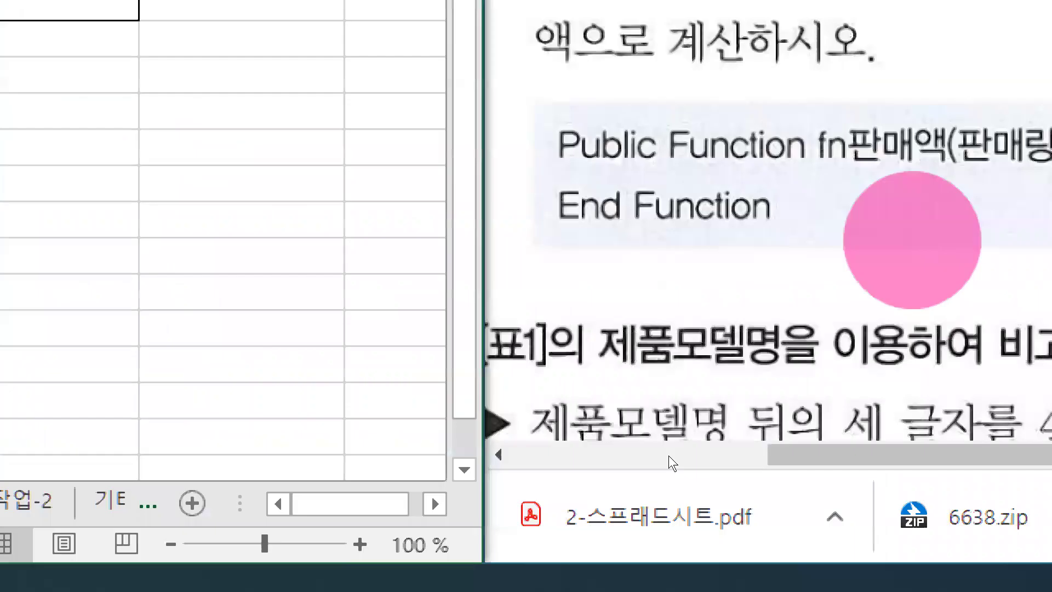
scroll(817, 548, "down", 10)
scroll(906, 327, "down", 3)
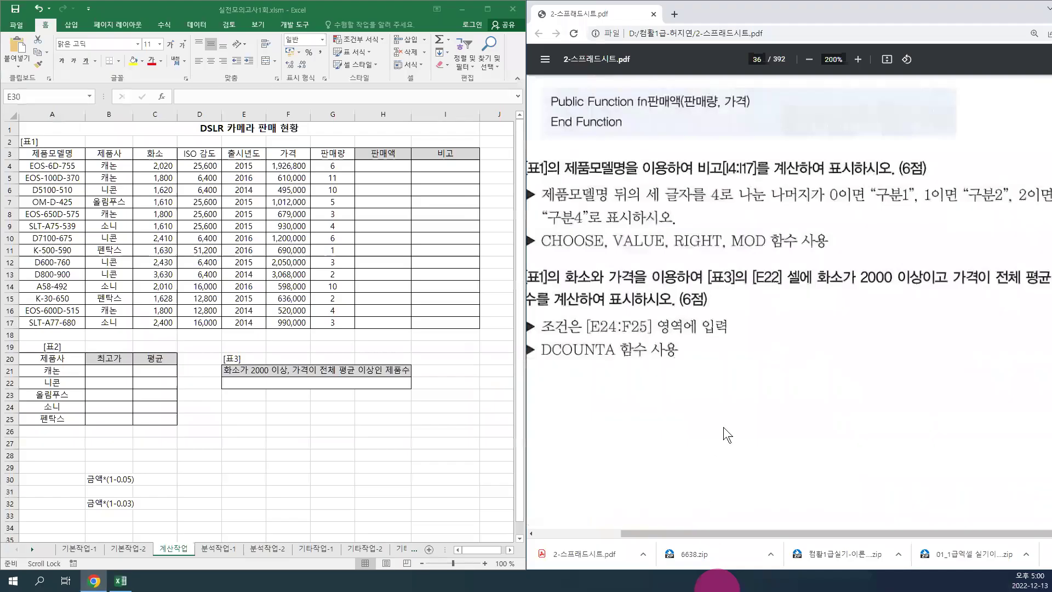
scroll(723, 426, "down", 10)
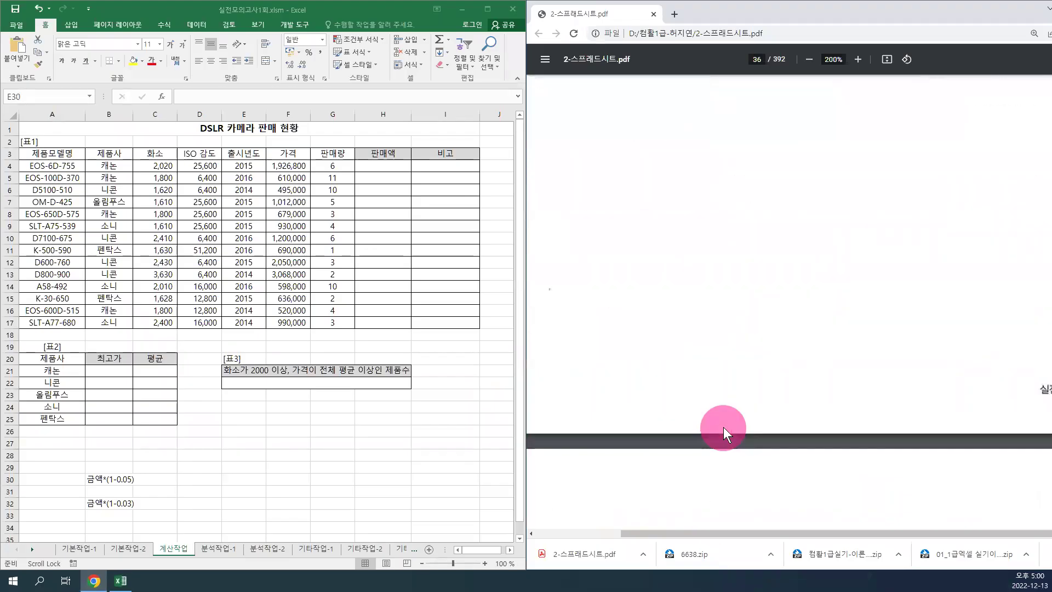
scroll(723, 426, "up", 1)
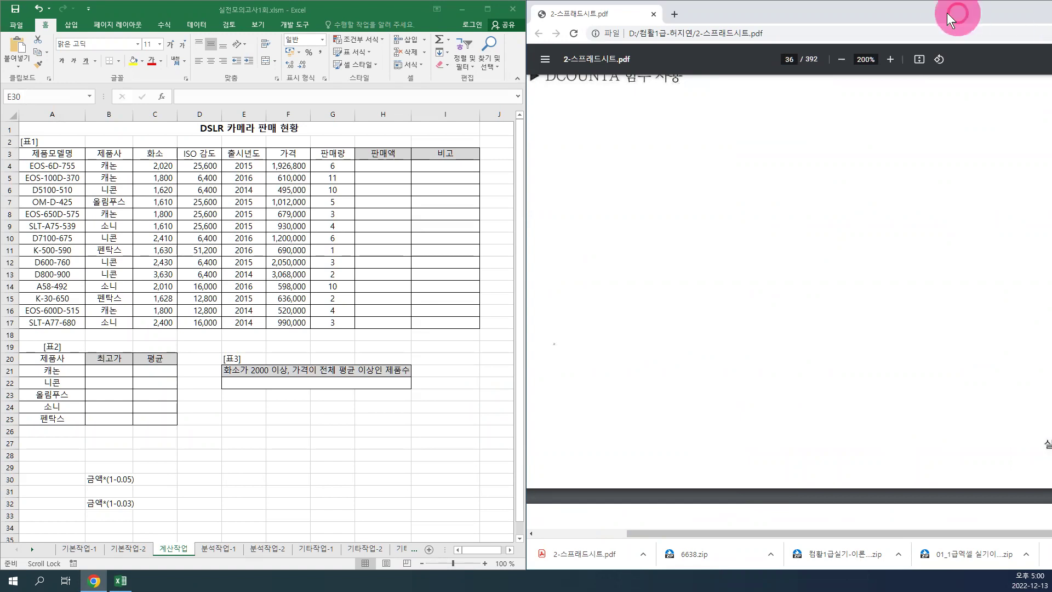
- Reposition the PDF window beside the workbook so columns A to H stay uncovered and the fn판매액 task is in view
left_click_drag(947, 12, 729, 16)
left_click(935, 436)
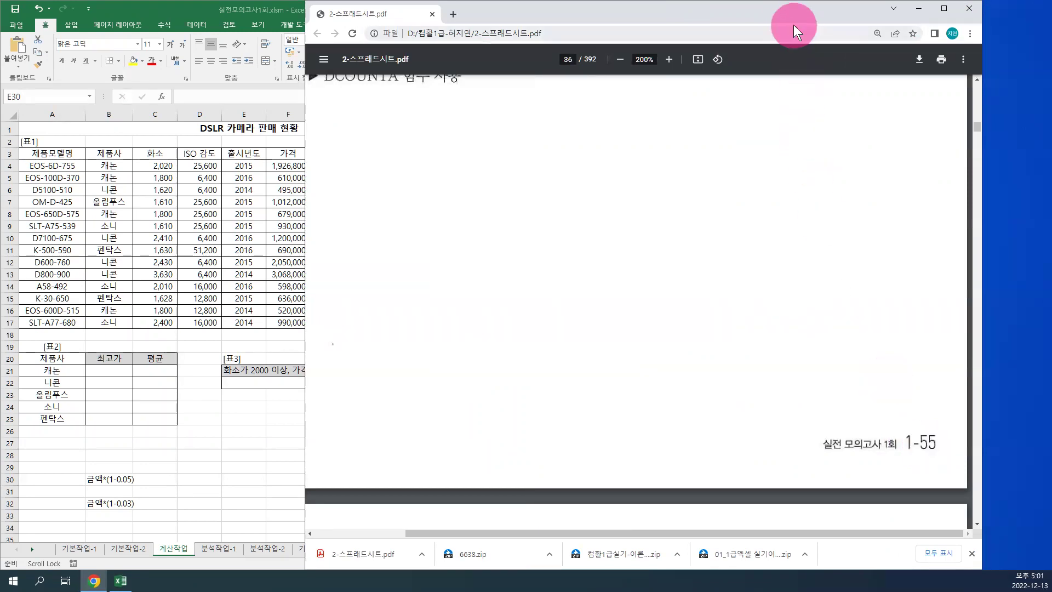
left_click_drag(793, 13, 901, 14)
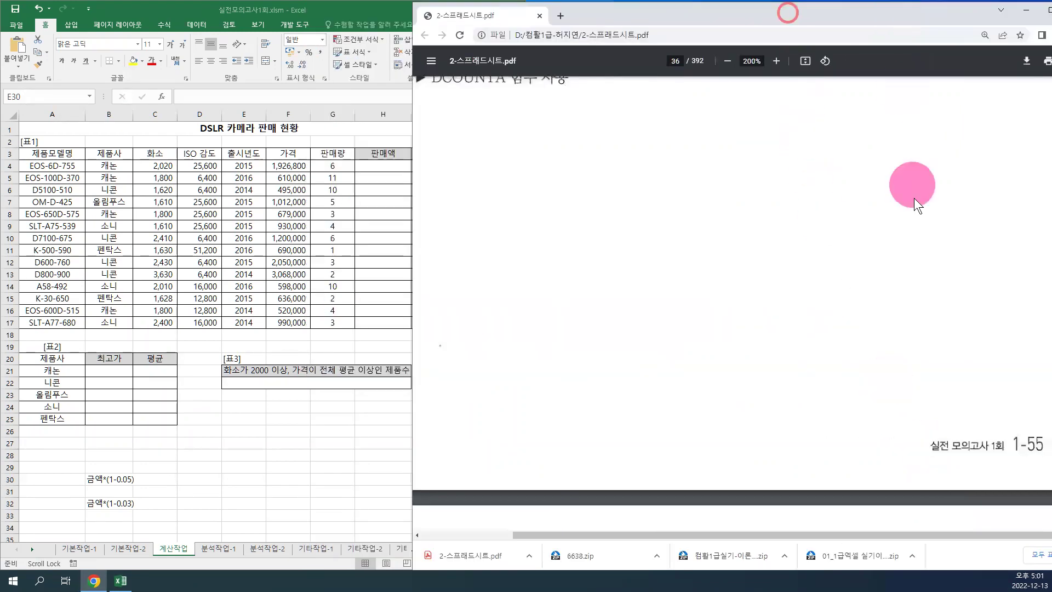
scroll(914, 198, "up", 5)
scroll(921, 208, "up", 2)
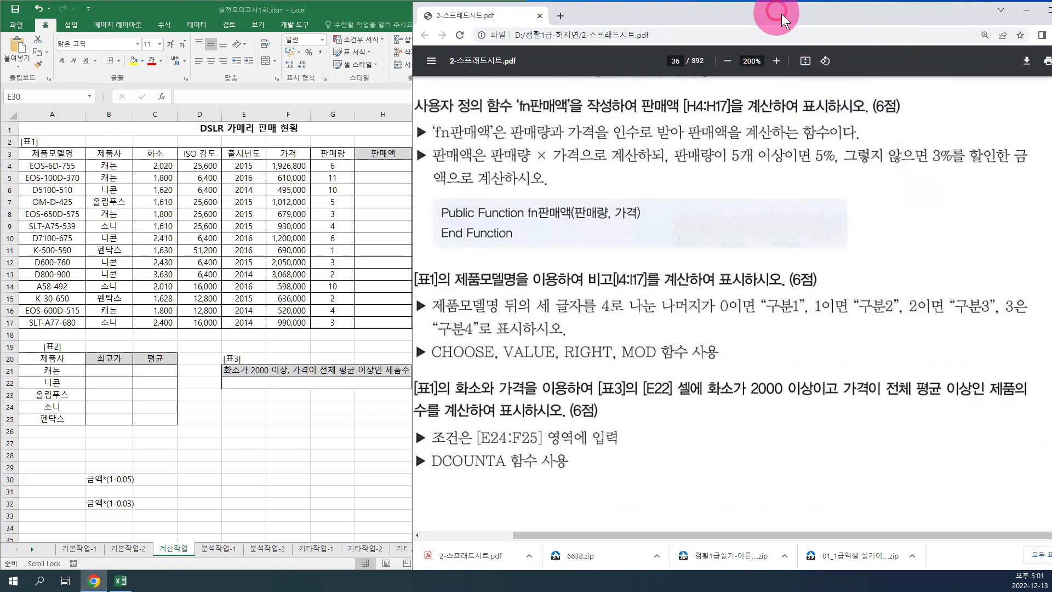
left_click_drag(782, 15, 835, 21)
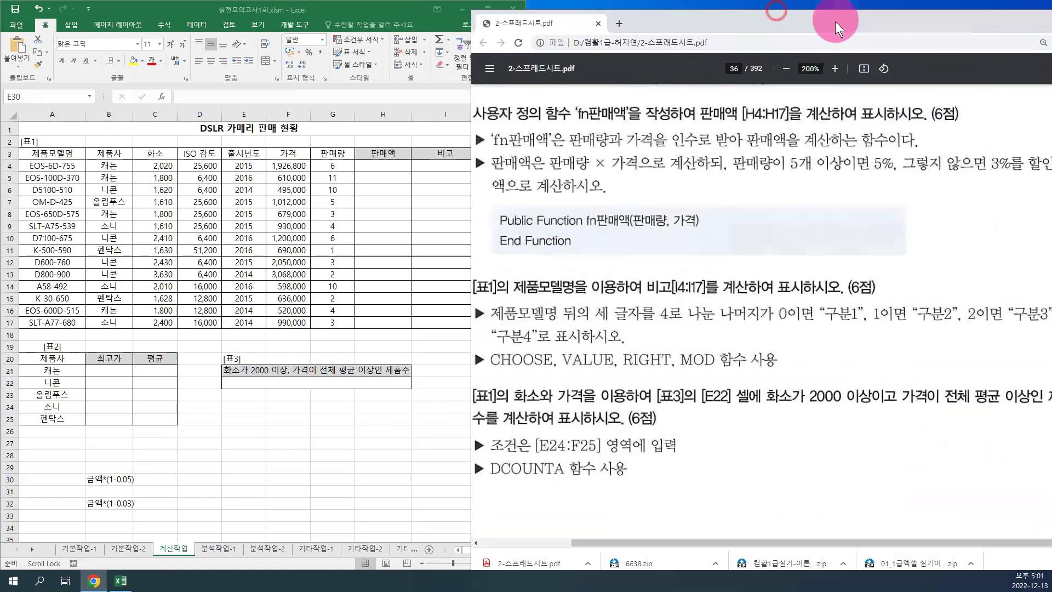
- Select cell H4 under 판매액, open the Visual Basic editor and insert a new module
left_click(384, 165)
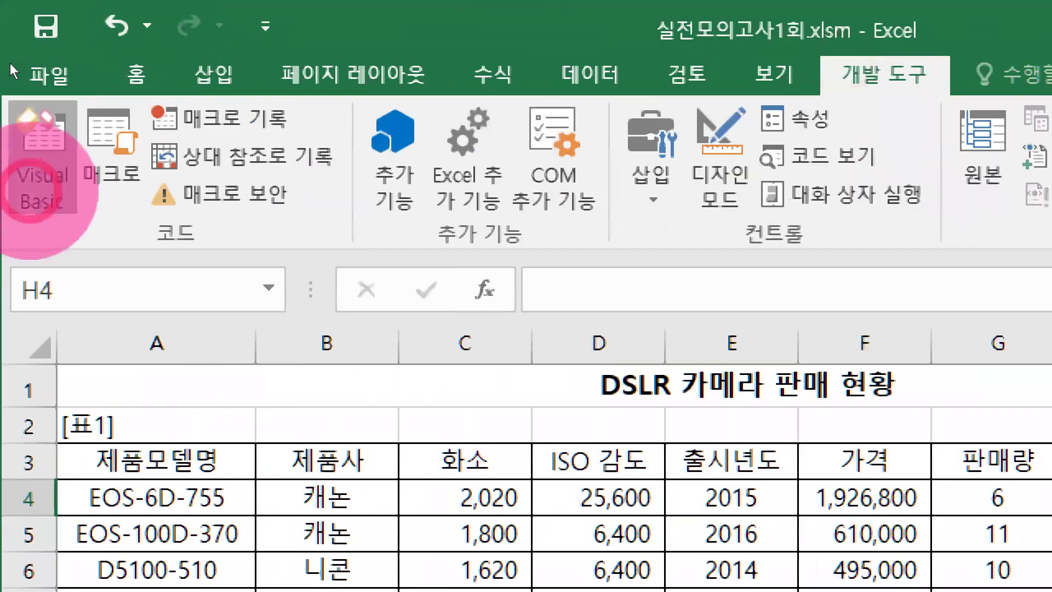
key("alt+F11")
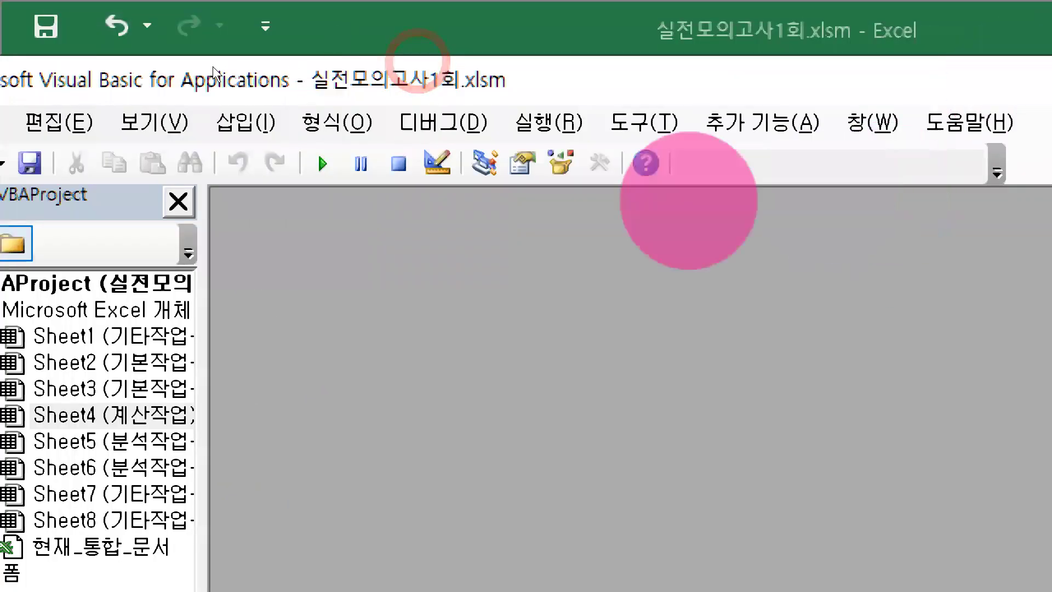
left_click(245, 122)
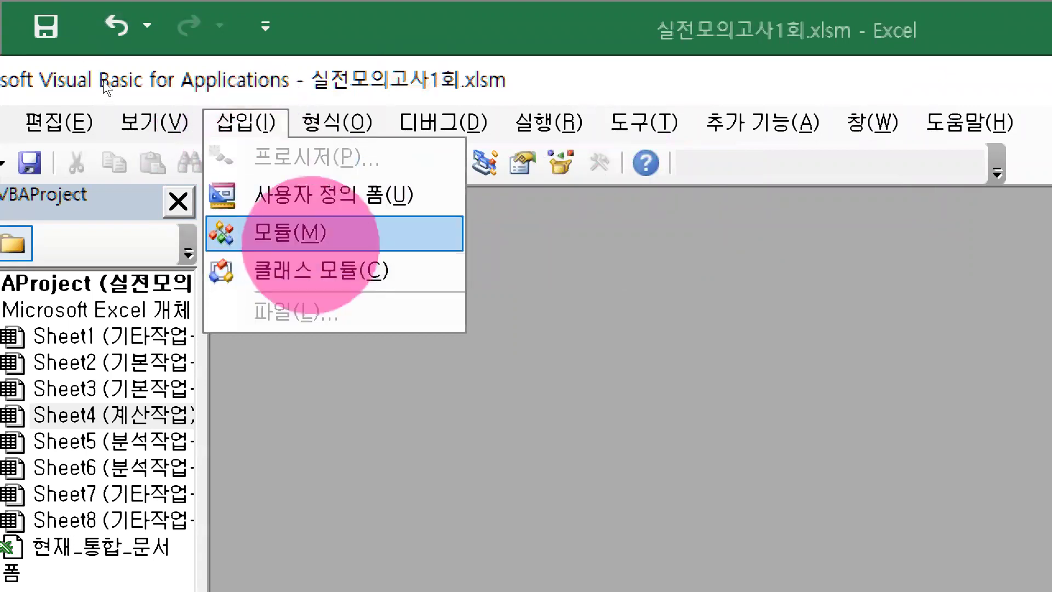
left_click(306, 242)
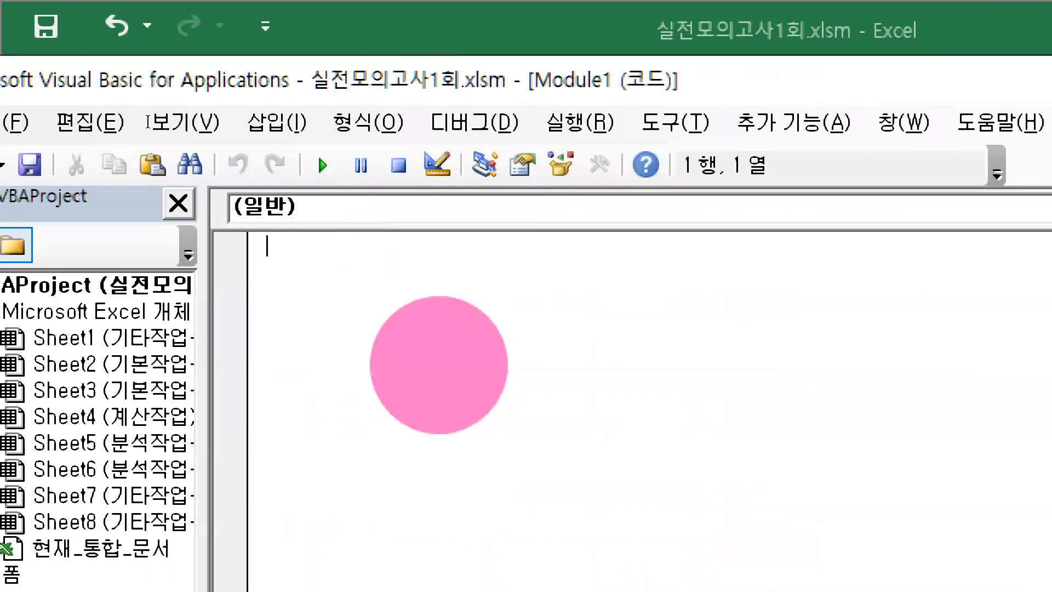
- Declare the public function fn판매액 in the new module and add blank lines for its body
type("세")
key("BackSpace")
key("BackSpace")
type("public function")
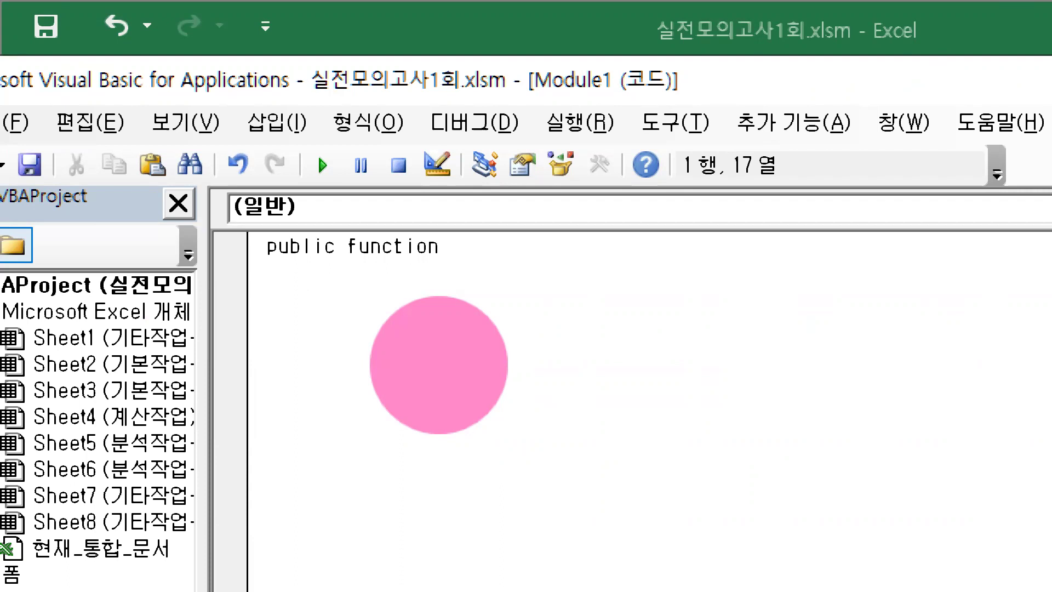
type(" fn판매애")
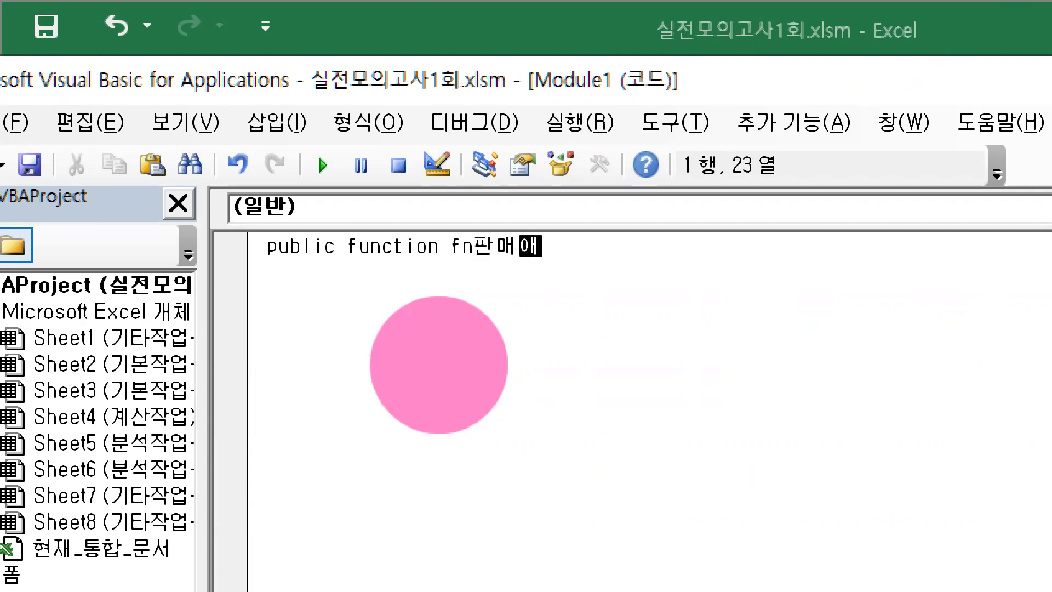
type("ㄱ")
key("Return")
key("Return")
key("Return")
key("Return")
key("Return")
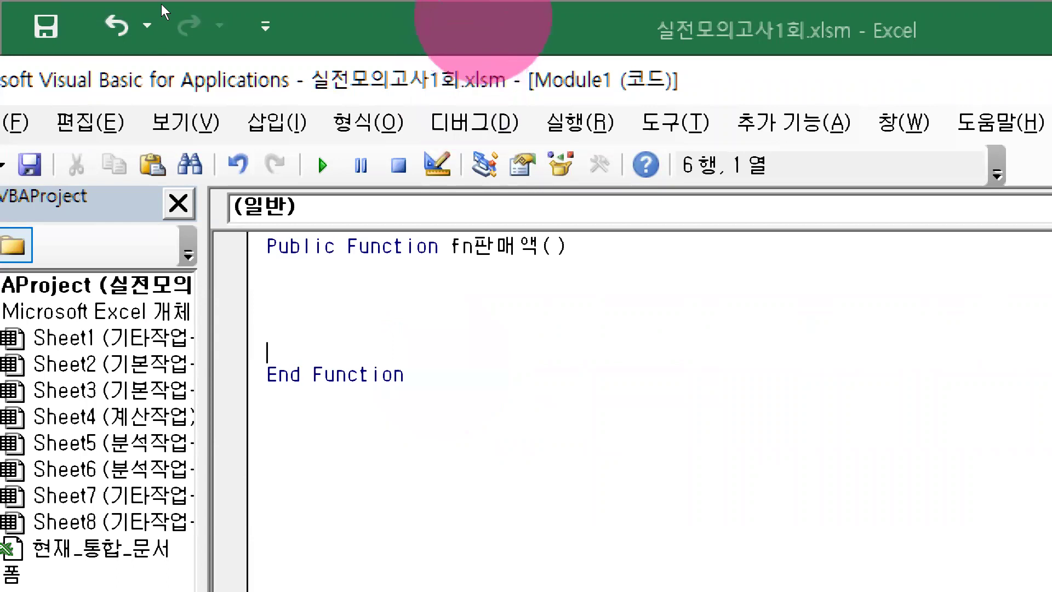
- Check the arguments of the fn판매액 declaration in the exam PDF, and return to the module code in the Visual Basic editor
left_click(161, 11)
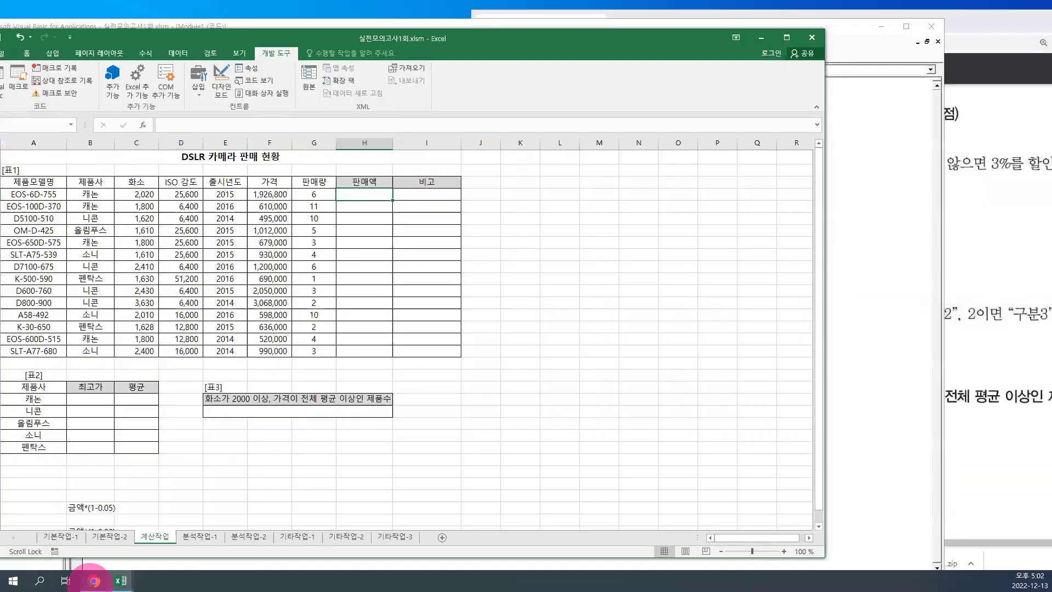
left_click(95, 580)
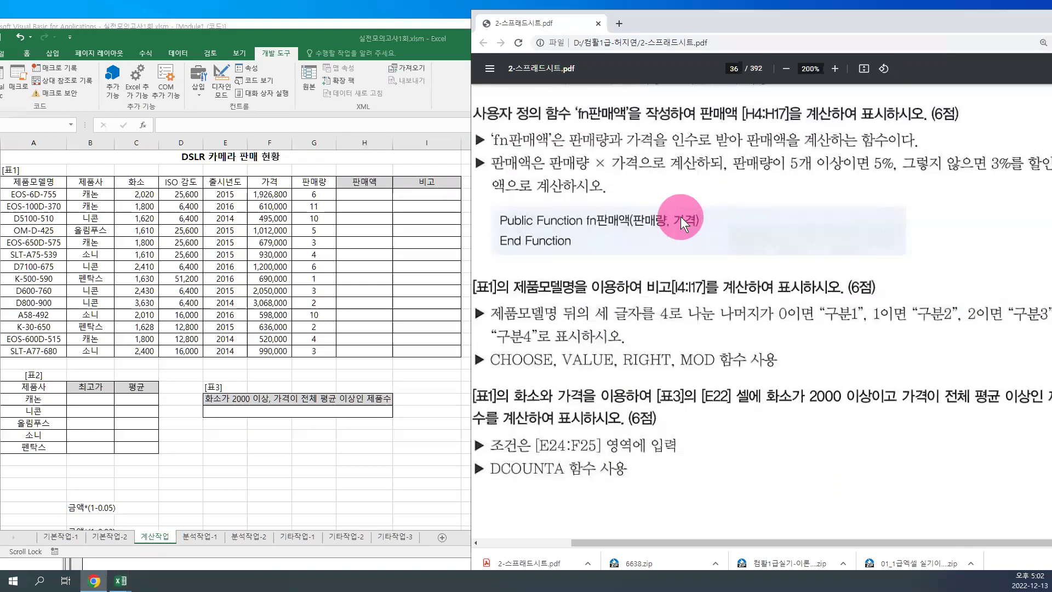
key("alt+Tab")
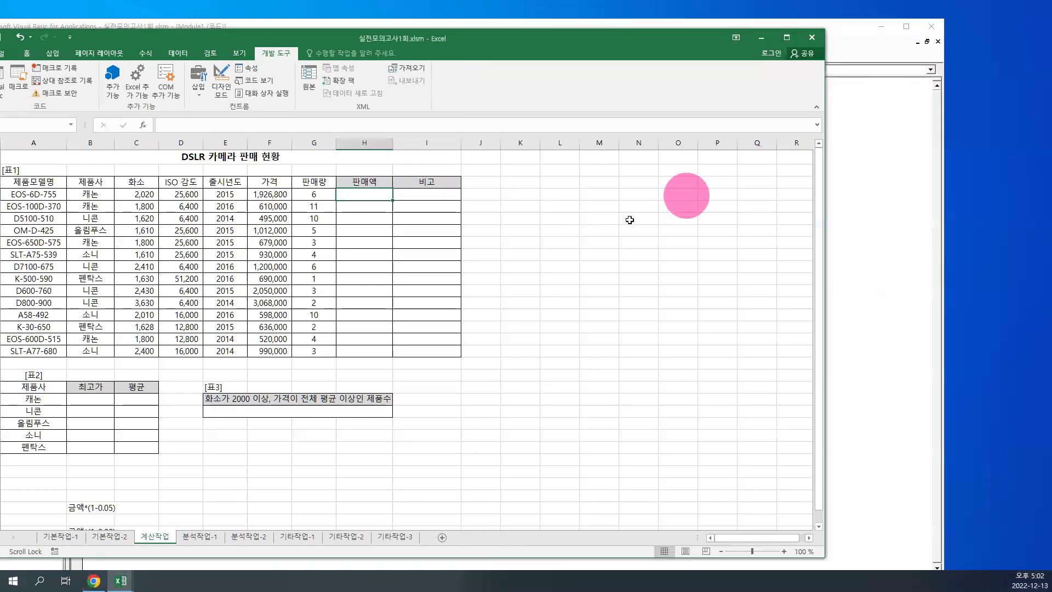
left_click(94, 580)
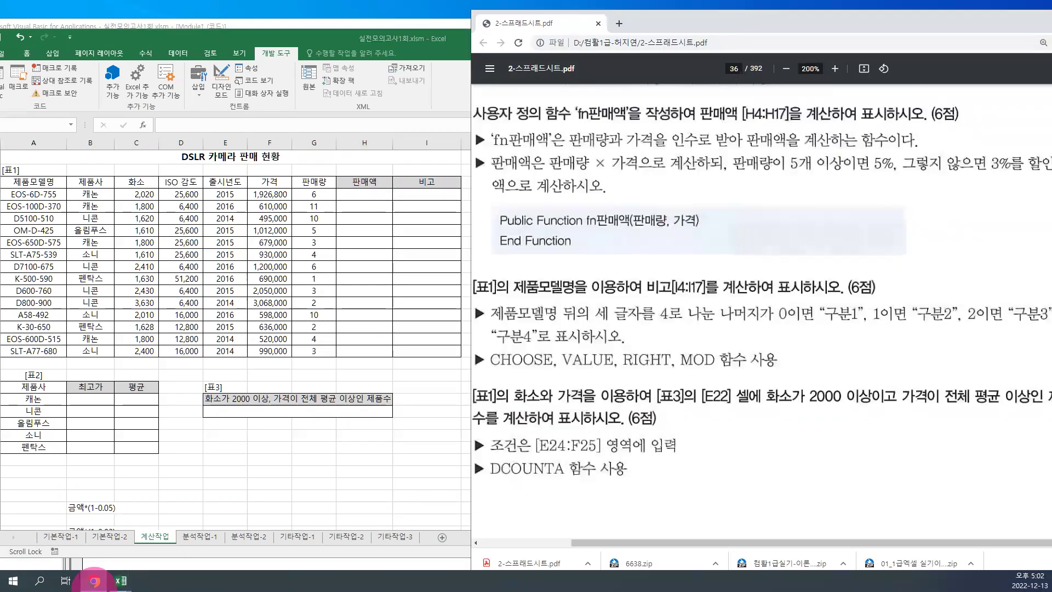
mouse_move(125, 580)
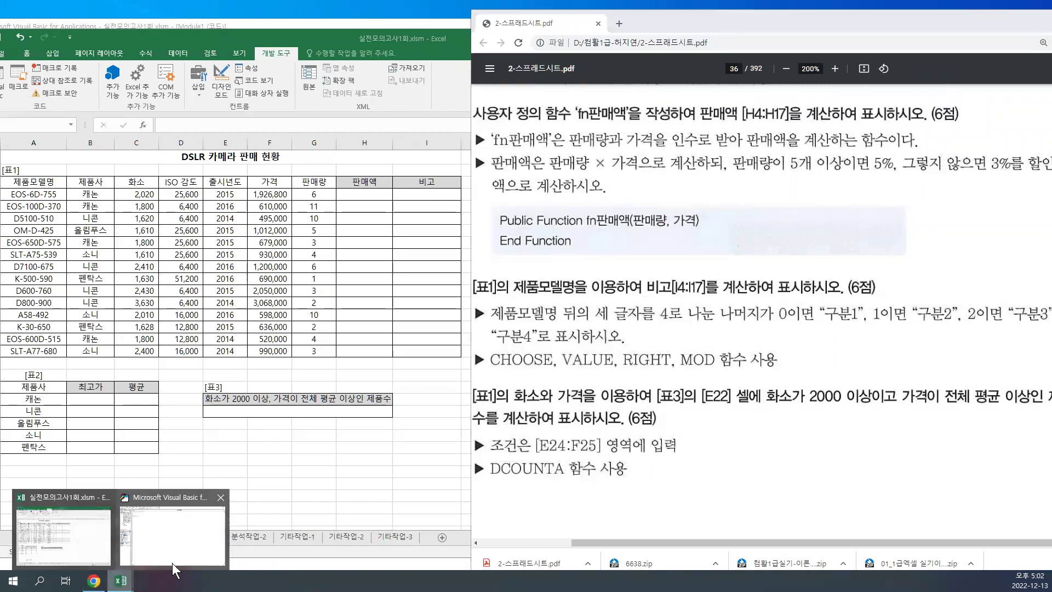
left_click(174, 557)
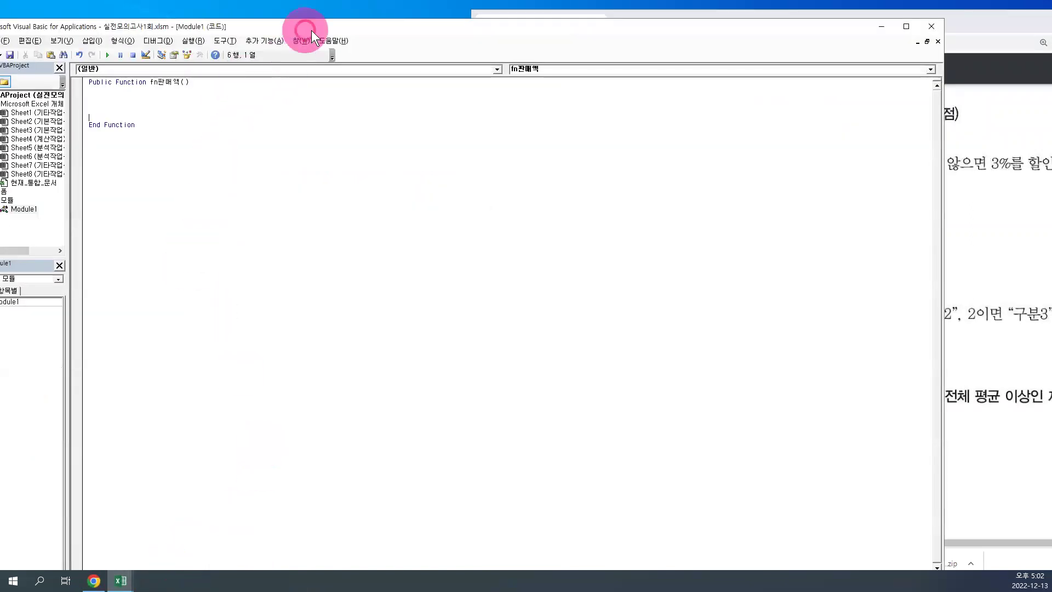
- Add the arguments 판매량 and 가격 to the fn판매액 declaration, moving the editor window so the exam PDF can be consulted
left_click_drag(307, 30, 419, 84)
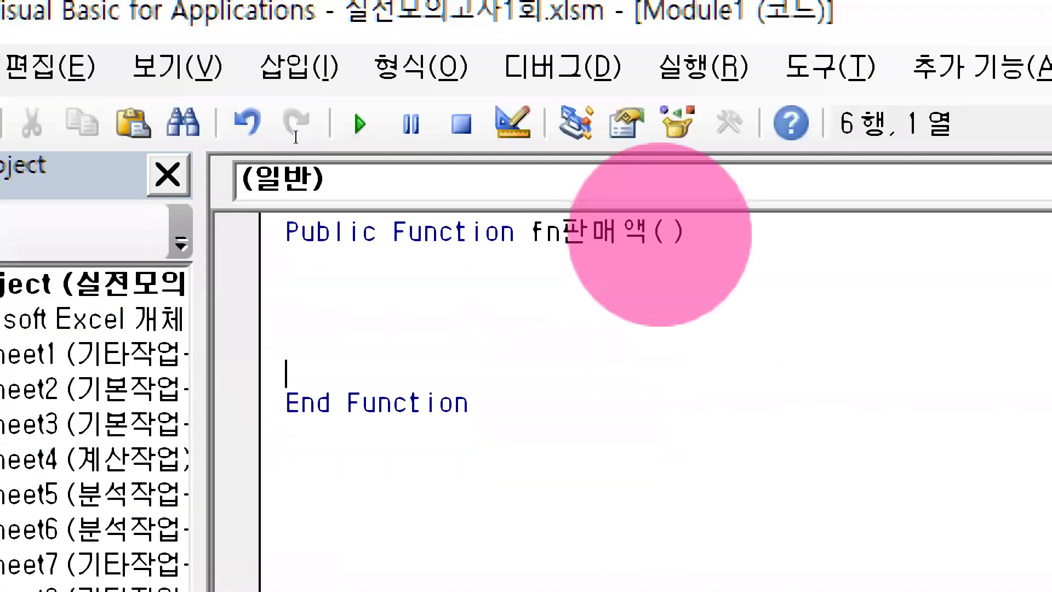
left_click(451, 293)
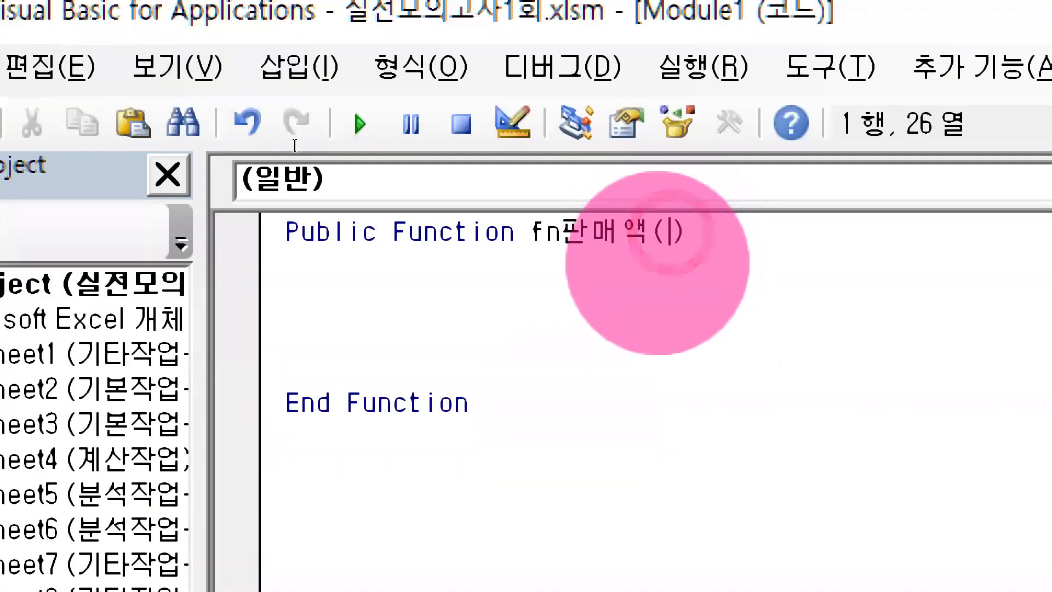
type("판매량")
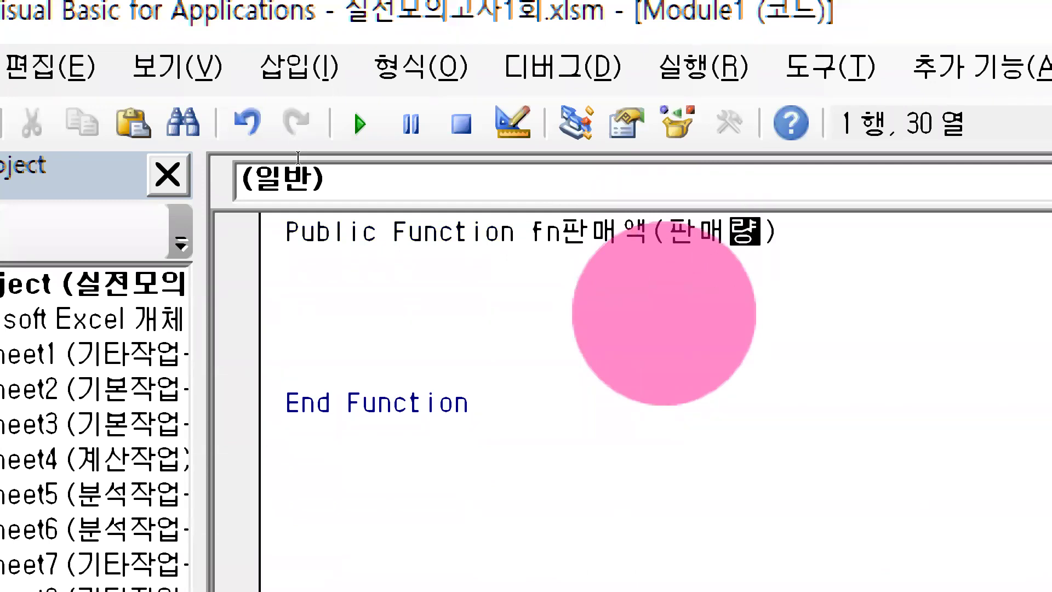
type(",")
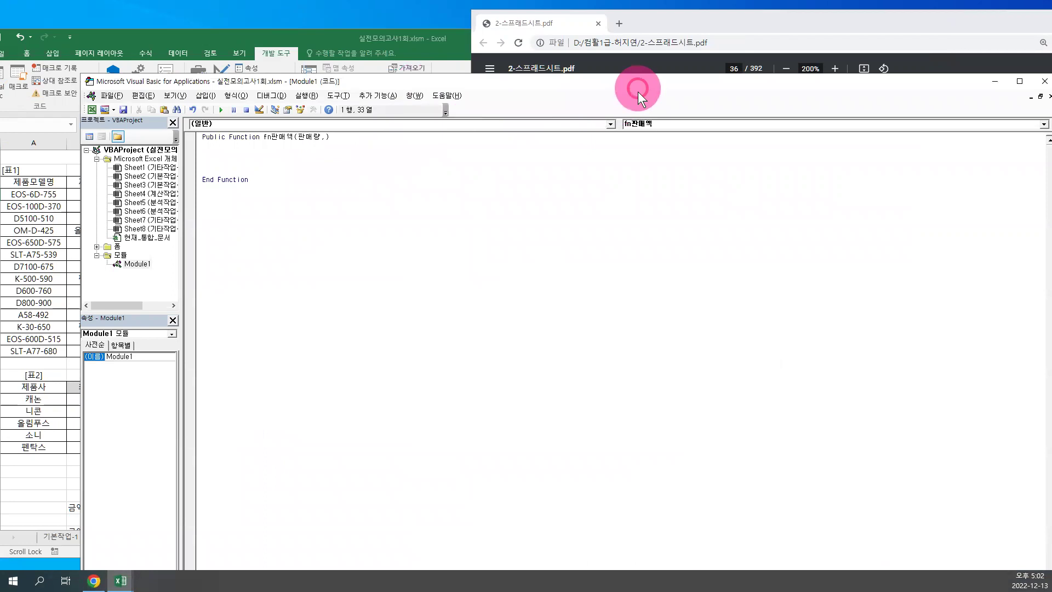
left_click_drag(638, 91, 734, 75)
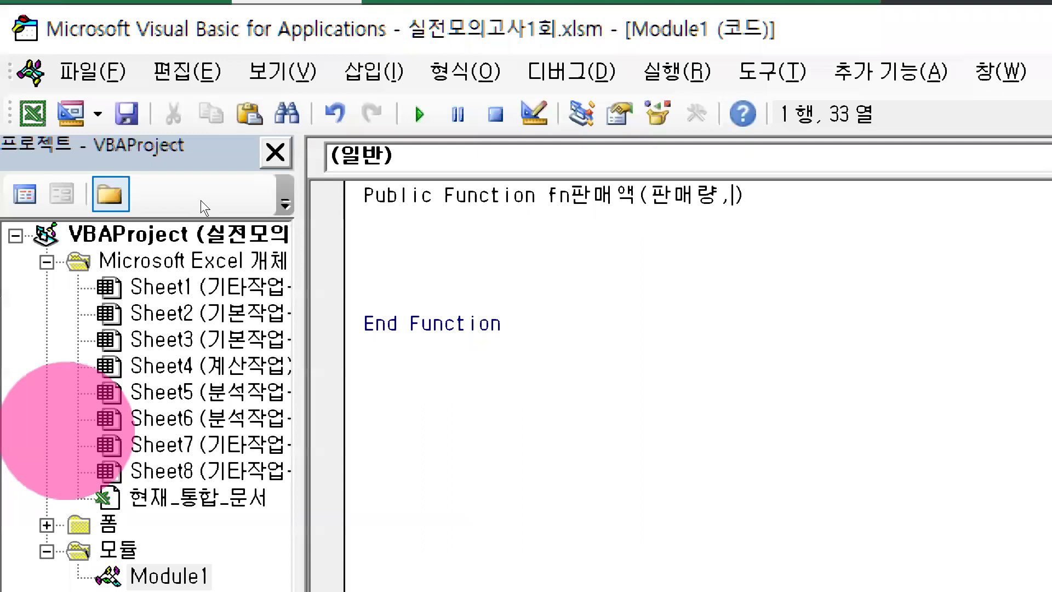
type("각")
type("격")
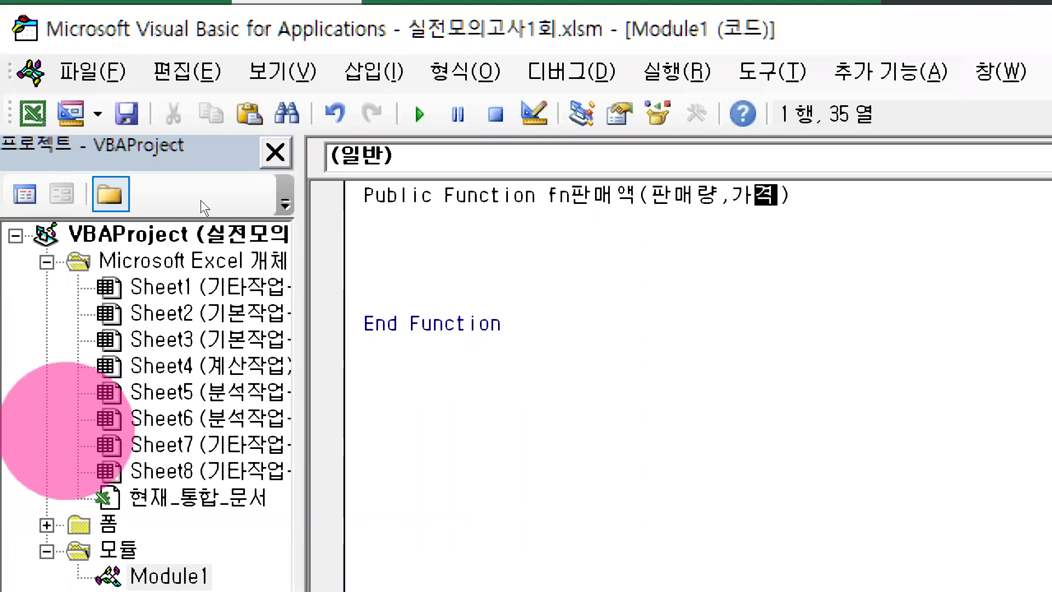
left_click(442, 243)
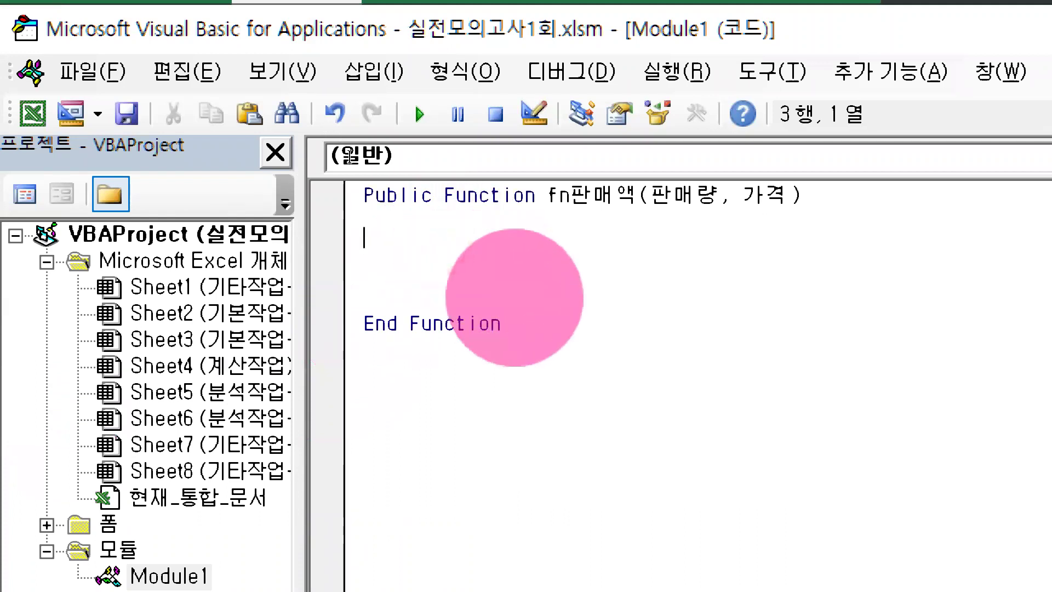
- Insert two more blank lines in the body of fn판매액 and reposition the editor window
key("Return")
key("Return")
key("Up")
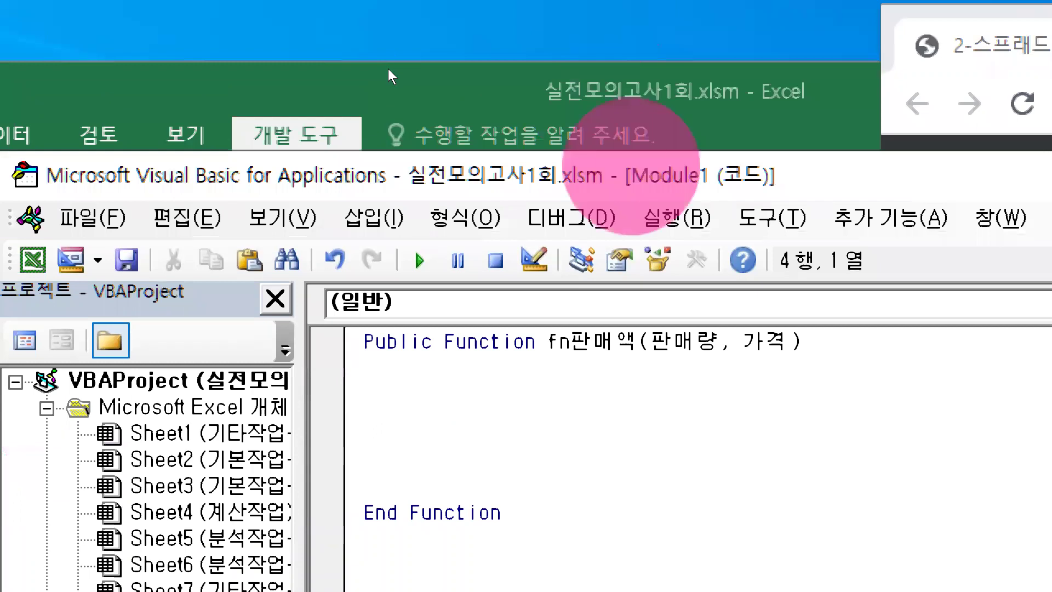
left_click(632, 165)
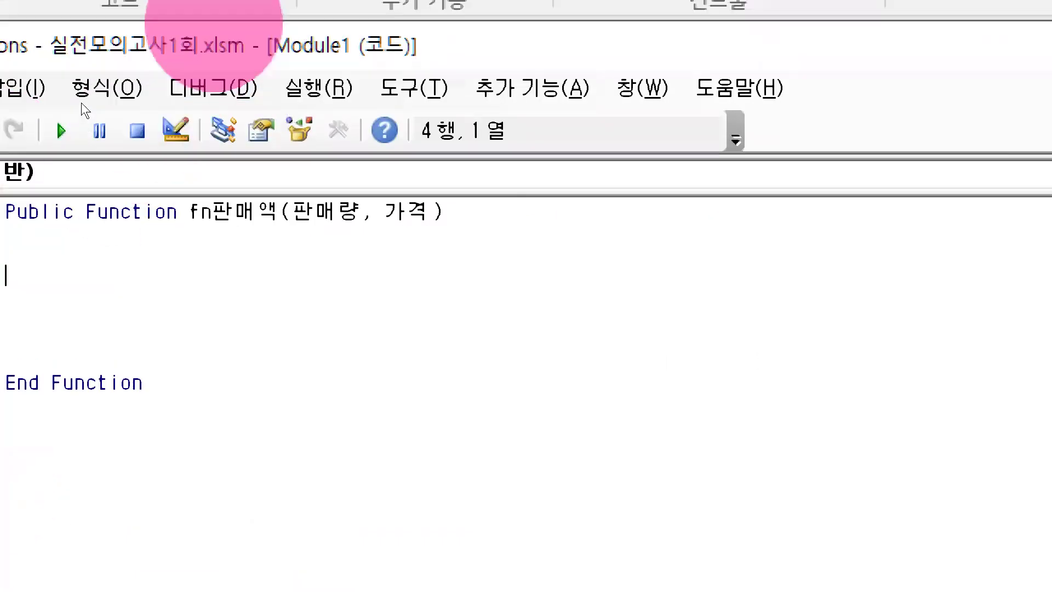
left_click(256, 43)
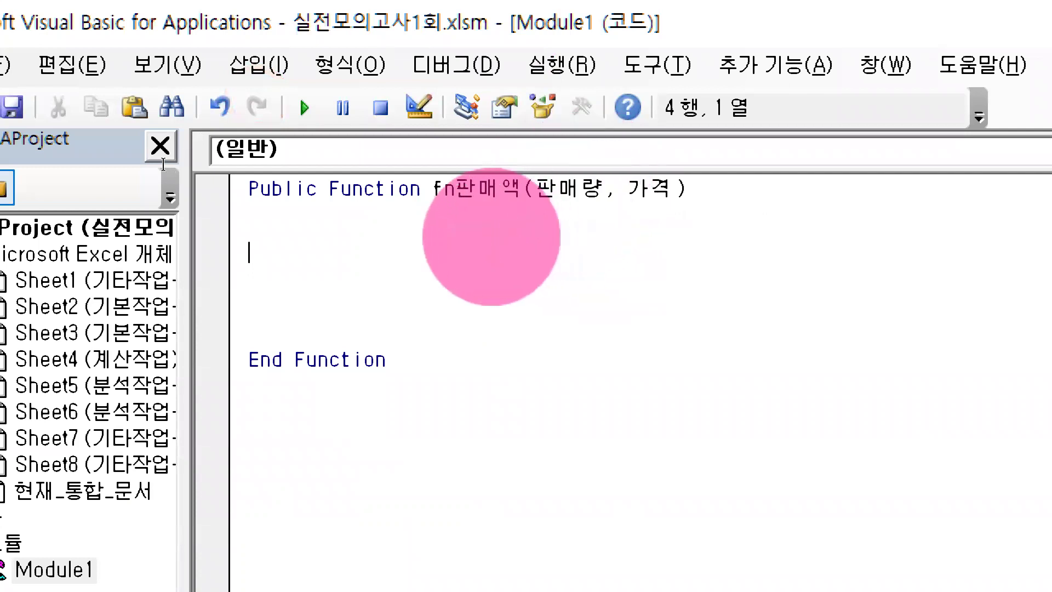
- Write the condition If 판매량 >= 5 Then in the function body, followed by blank lines
type("ㅑ")
key("BackSpace")
type("if ㅠ")
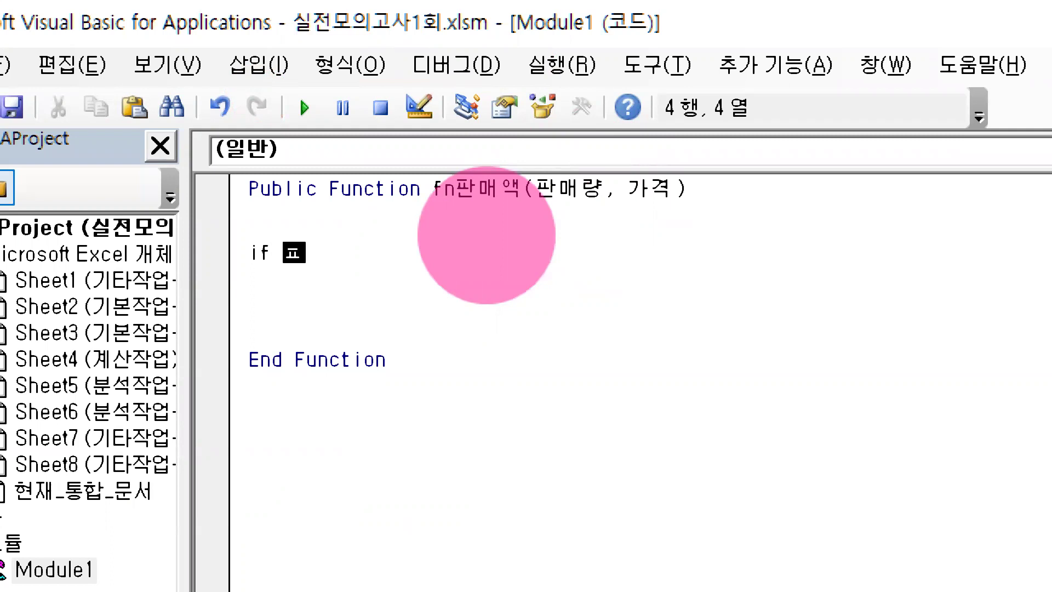
type("판매량")
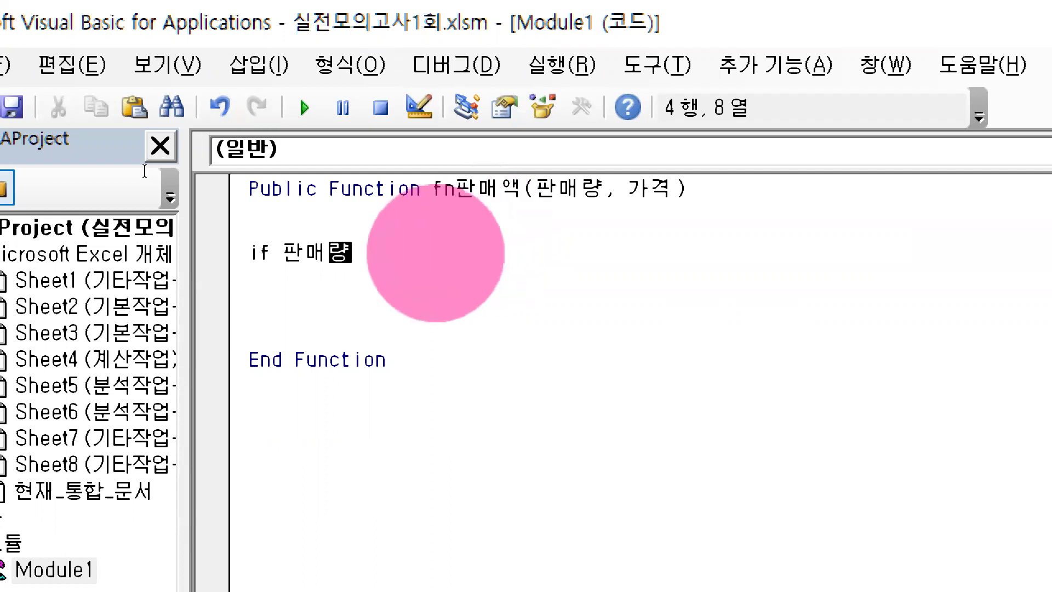
left_click(435, 253)
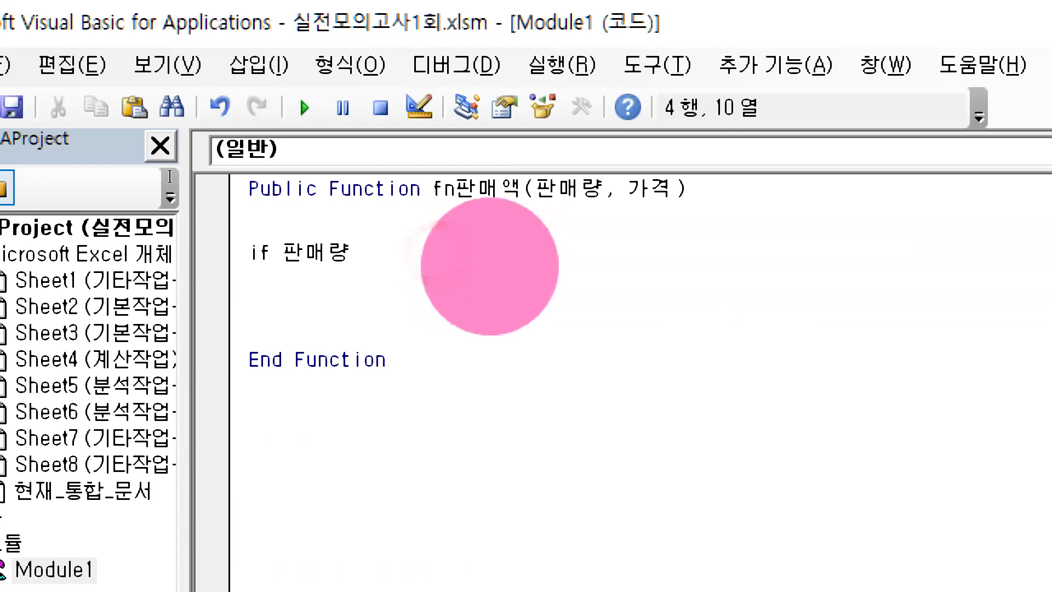
type(">=5 then")
key("Return")
key("Return")
key("Return")
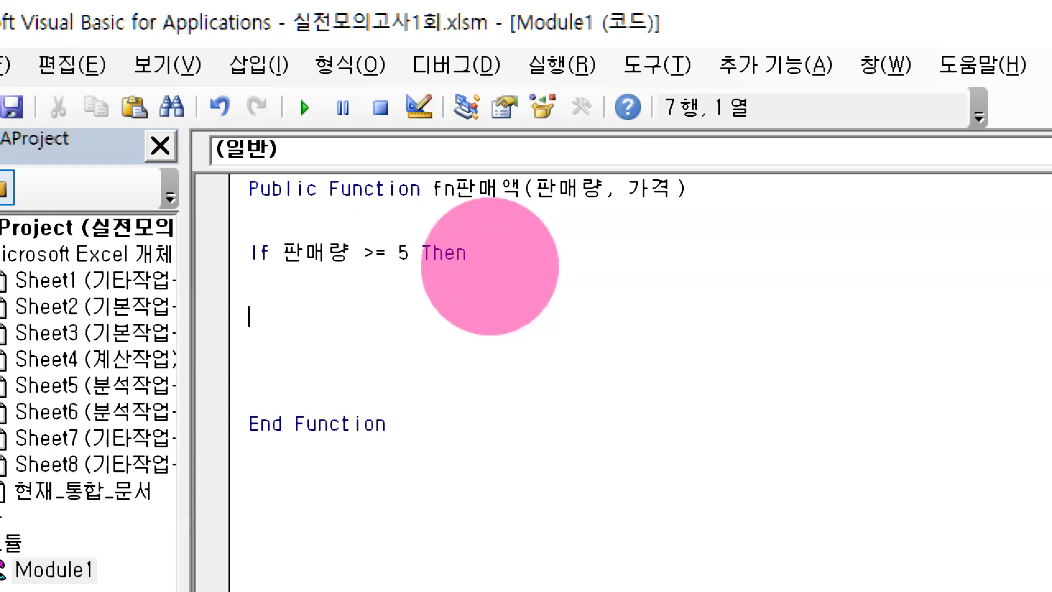
- Under the If condition, write the assignment fn판매액=판매량*가격*(1-0.05)
type("fn판매액")
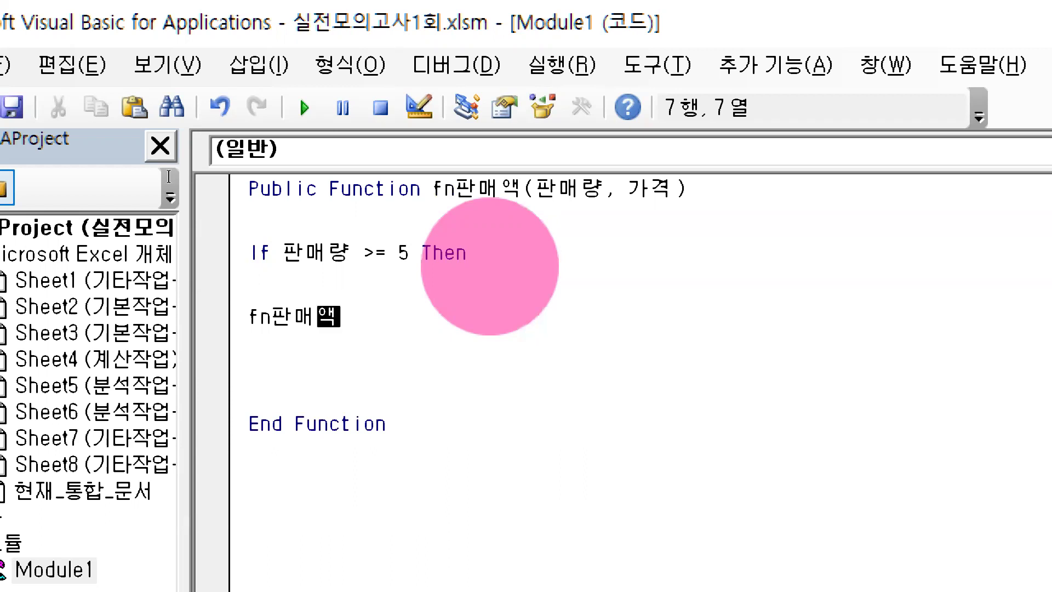
type("=")
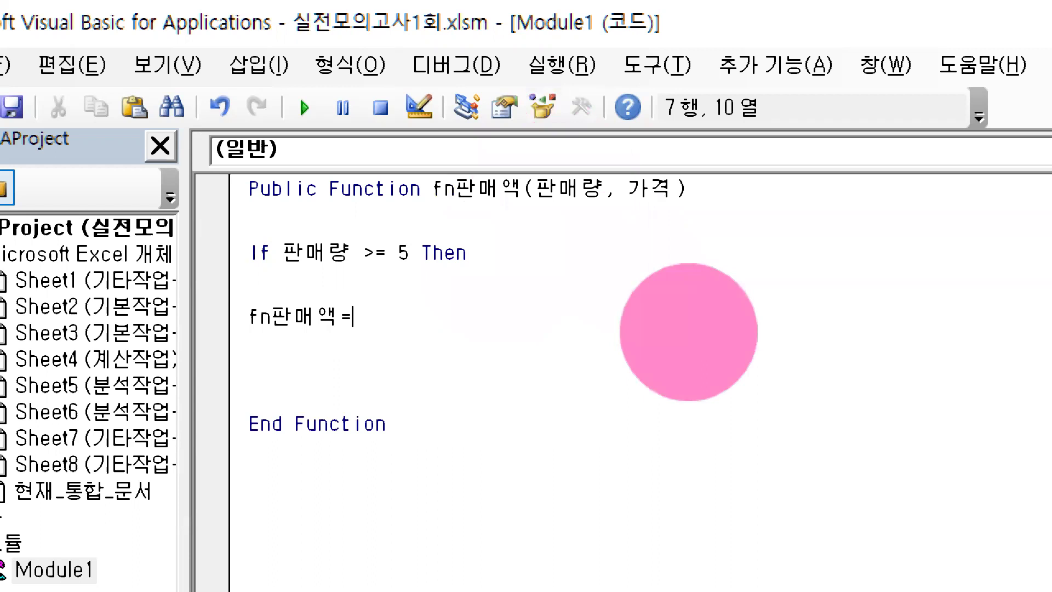
type("판매량")
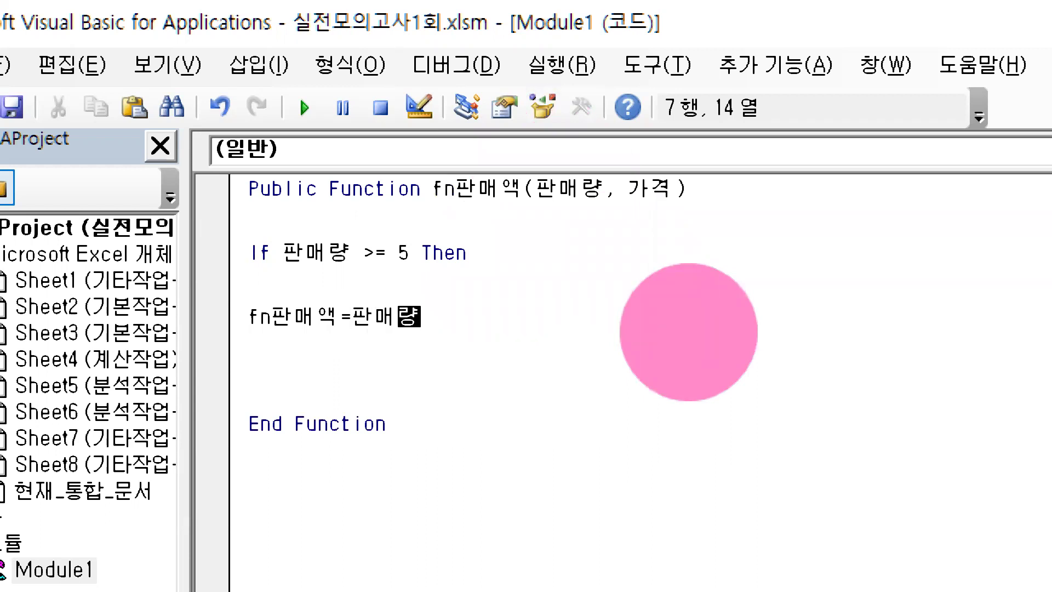
type("*")
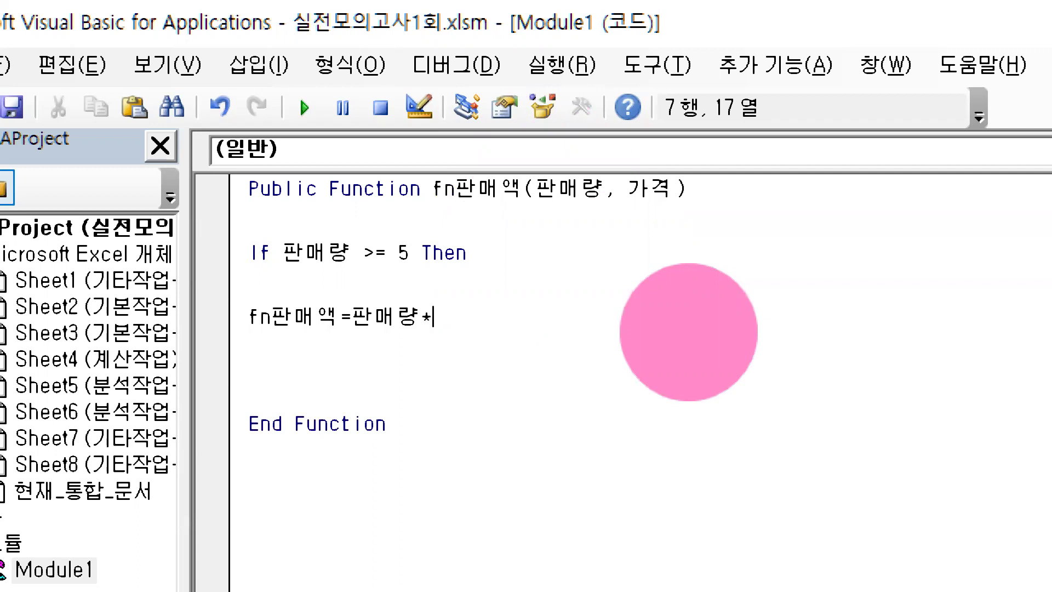
type("가격*(1-0.05")
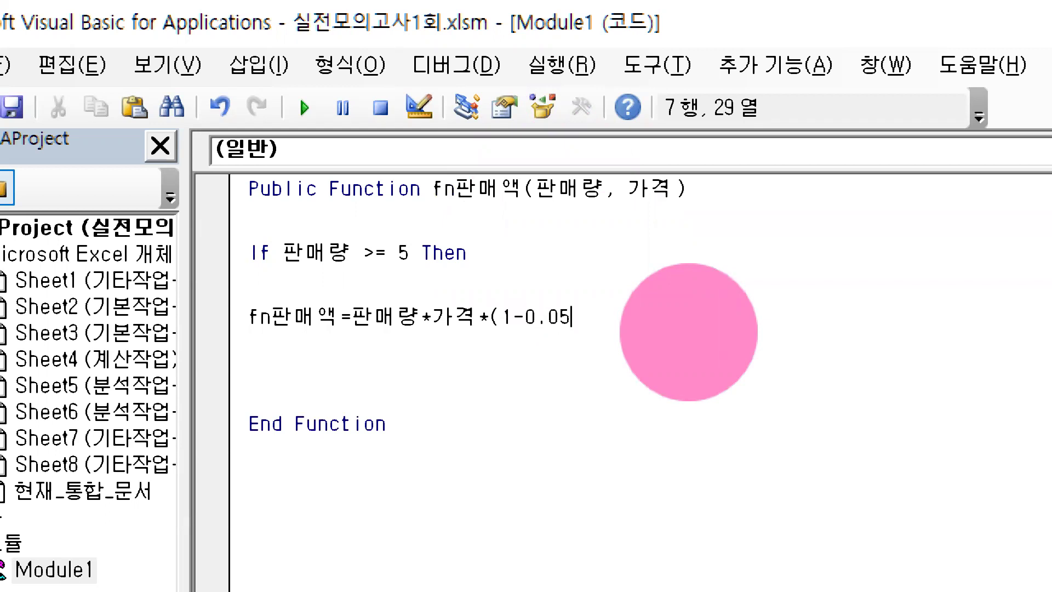
type(")")
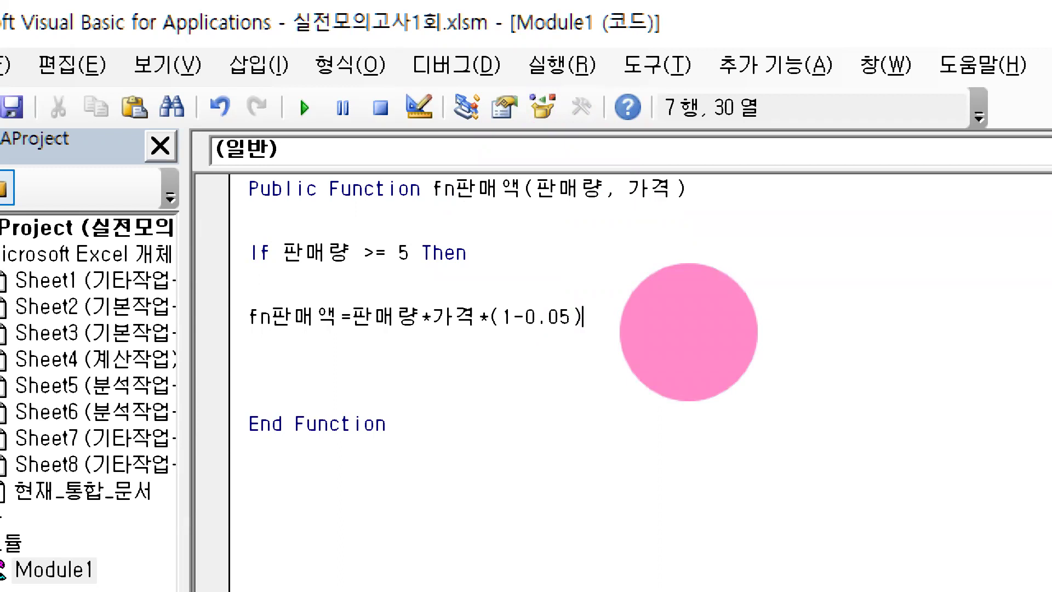